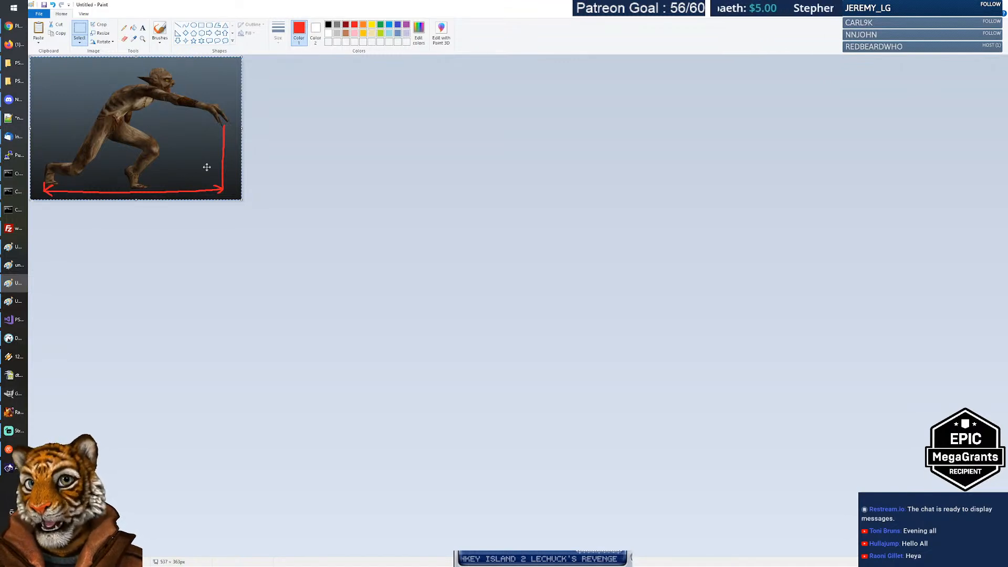
Switch to File Explorer and browse to the cal3d_npcs folder inside PS > grafica3D on the C: drive.
click(299, 165)
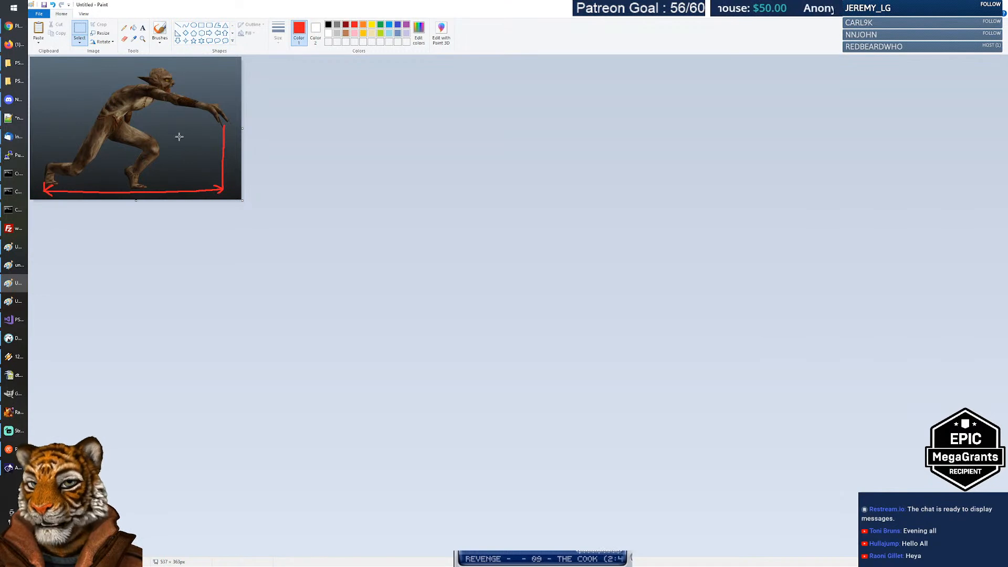
click(15, 64)
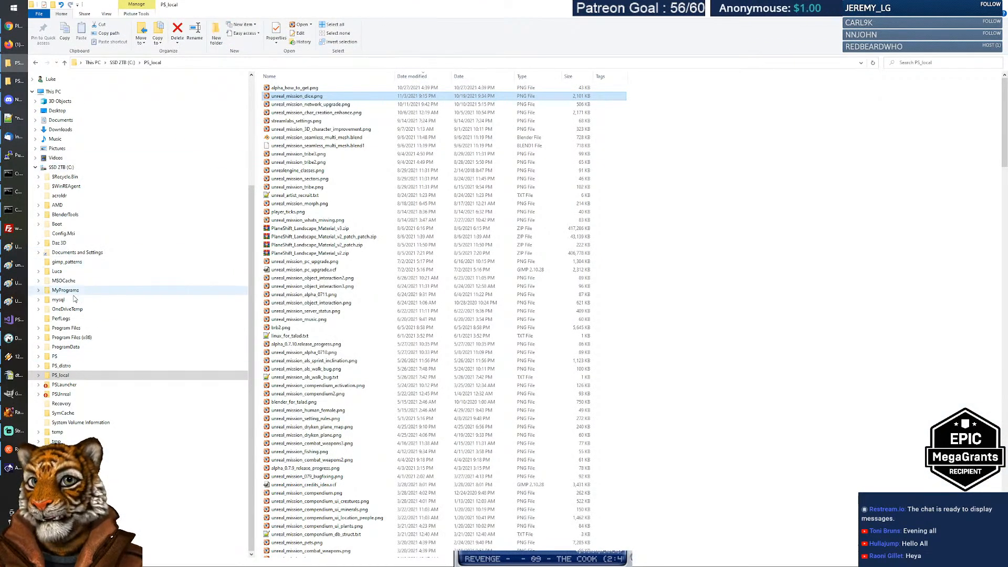
click(58, 168)
click(62, 272)
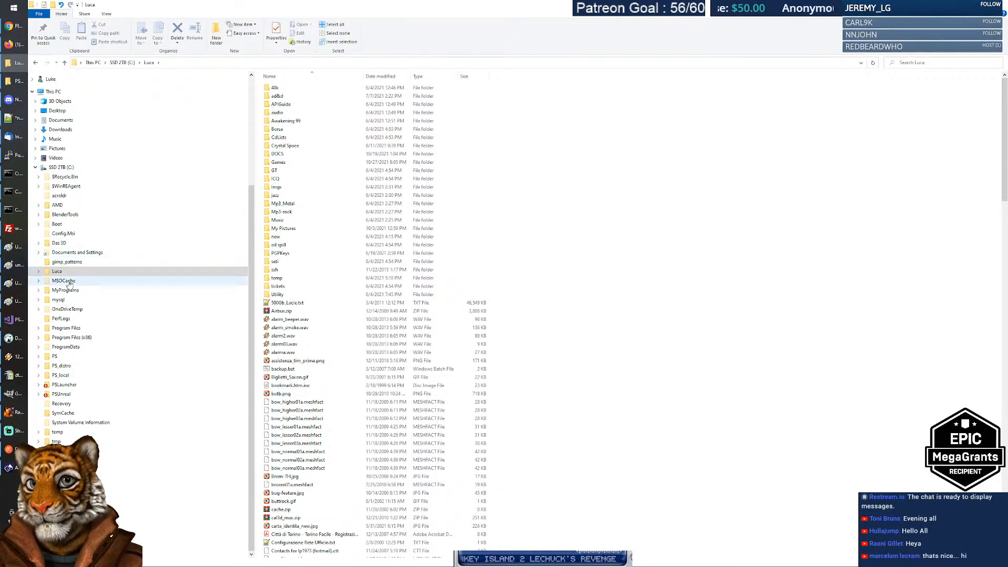
click(59, 357)
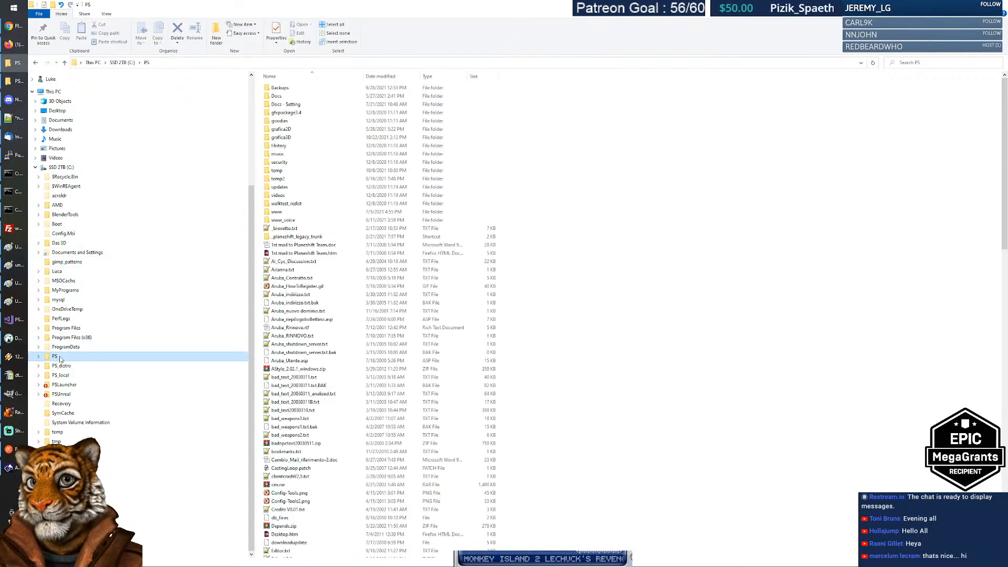
double_click(302, 129)
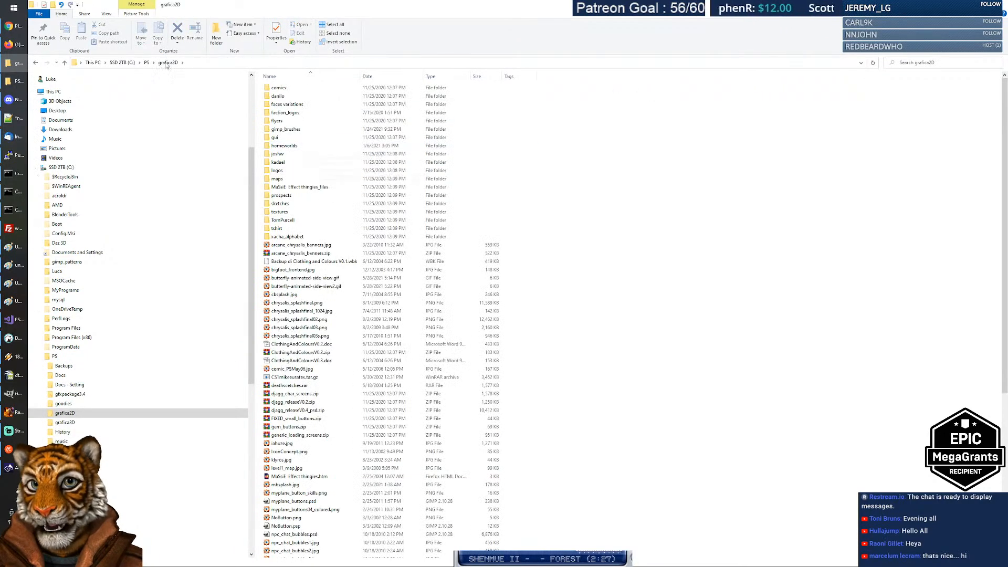
click(147, 63)
double_click(294, 146)
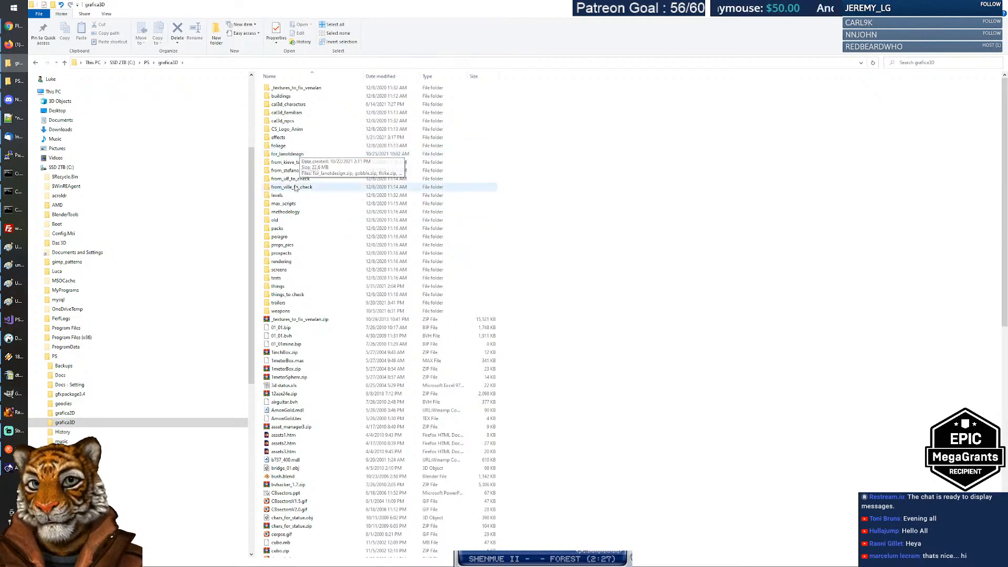
double_click(291, 122)
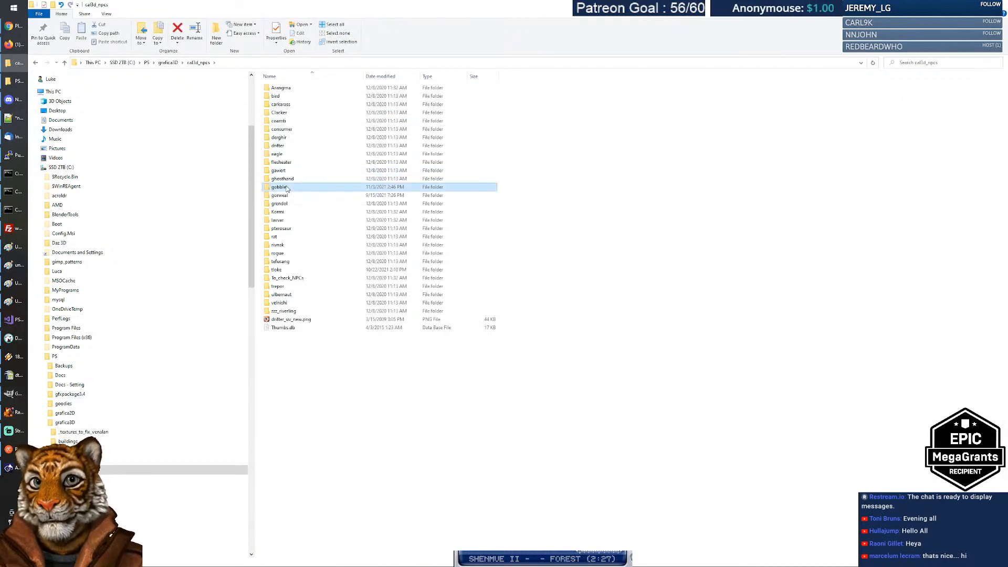
In the gobble folder, open the Gobble Monster Animations archive's Gobble Animation folder and dismiss the WinRAR licence reminder.
double_click(287, 188)
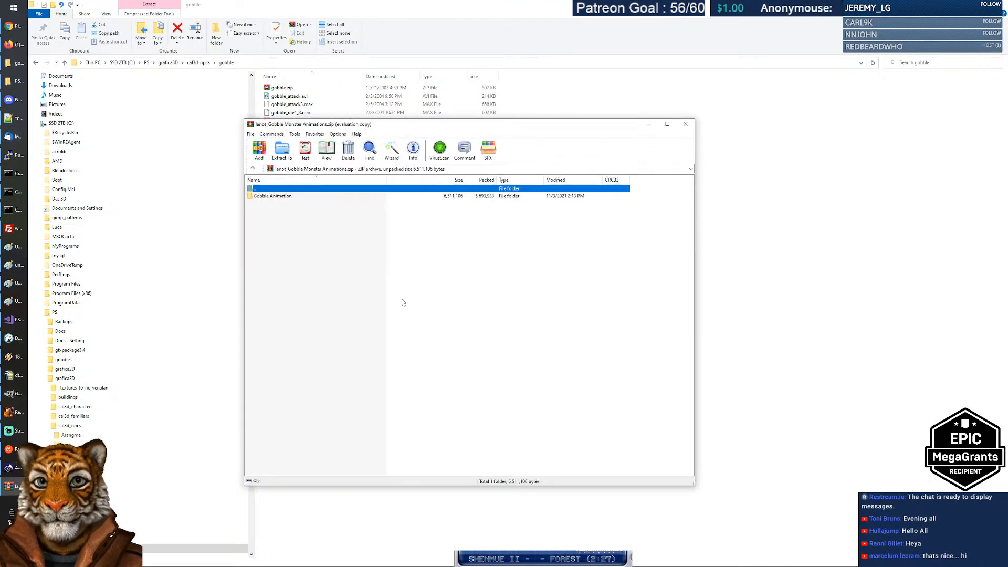
double_click(271, 196)
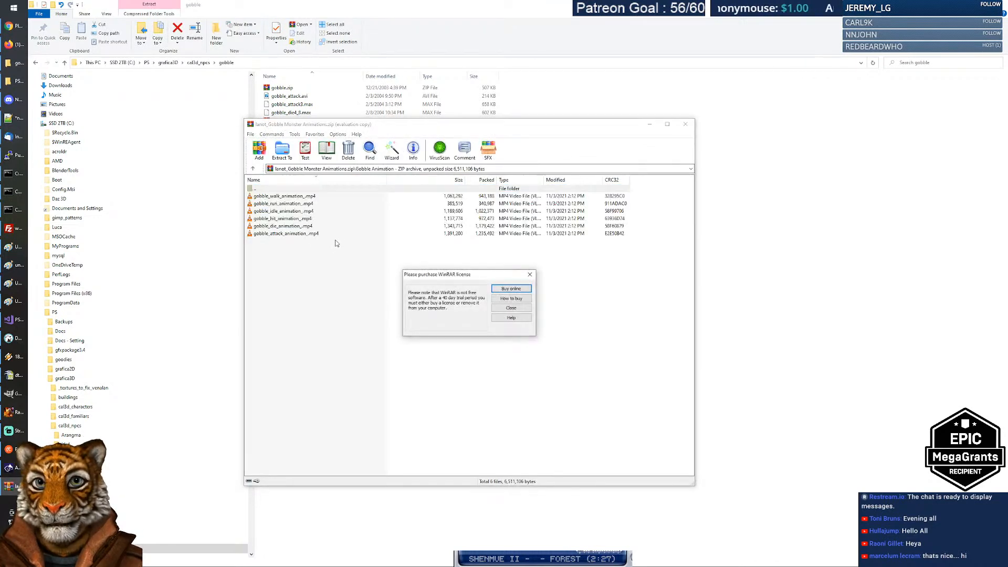
click(510, 308)
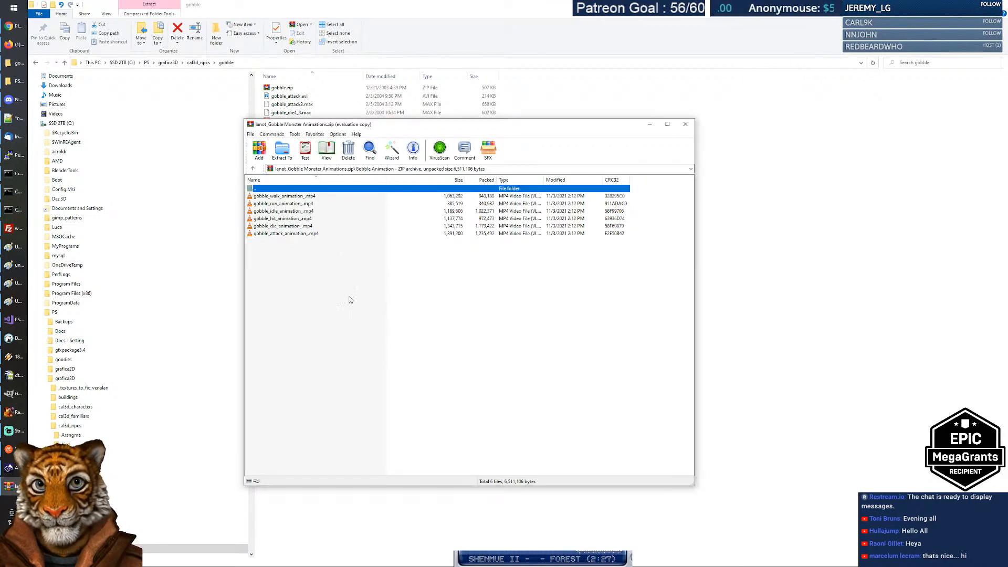
Watch gobble_die_animation_.mp4, replay it from the start, and close the player.
double_click(288, 227)
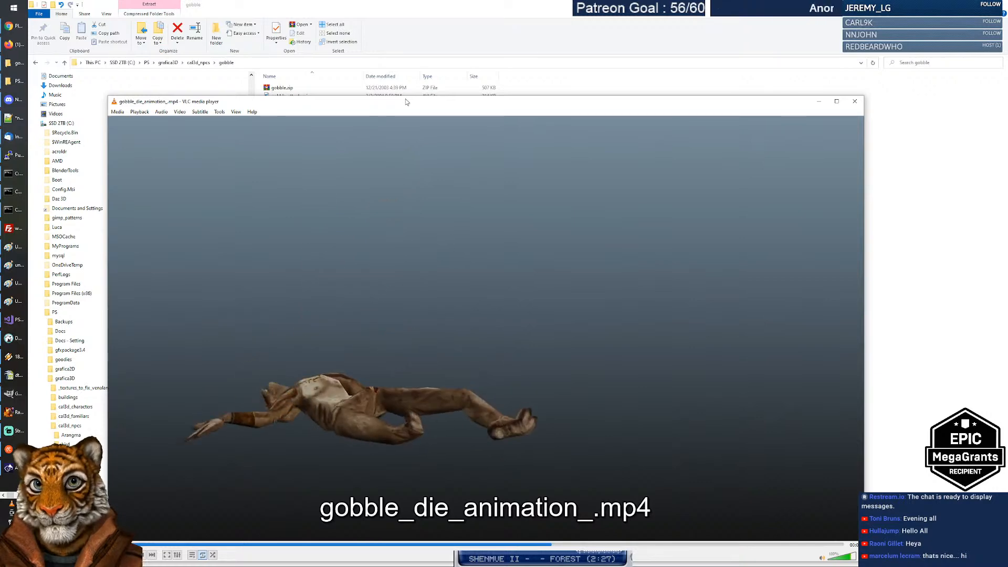
drag(406, 102, 409, 32)
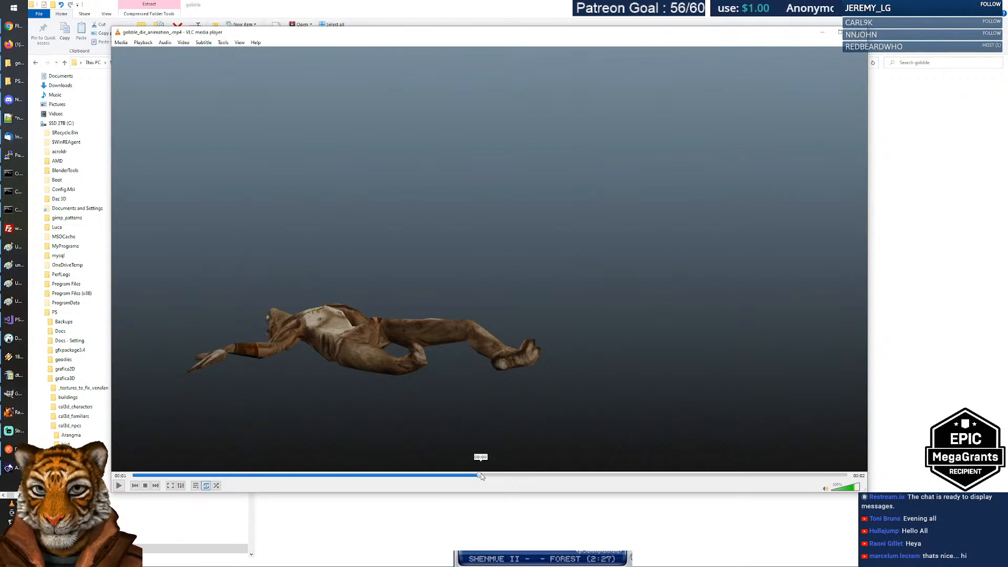
drag(480, 475, 126, 484)
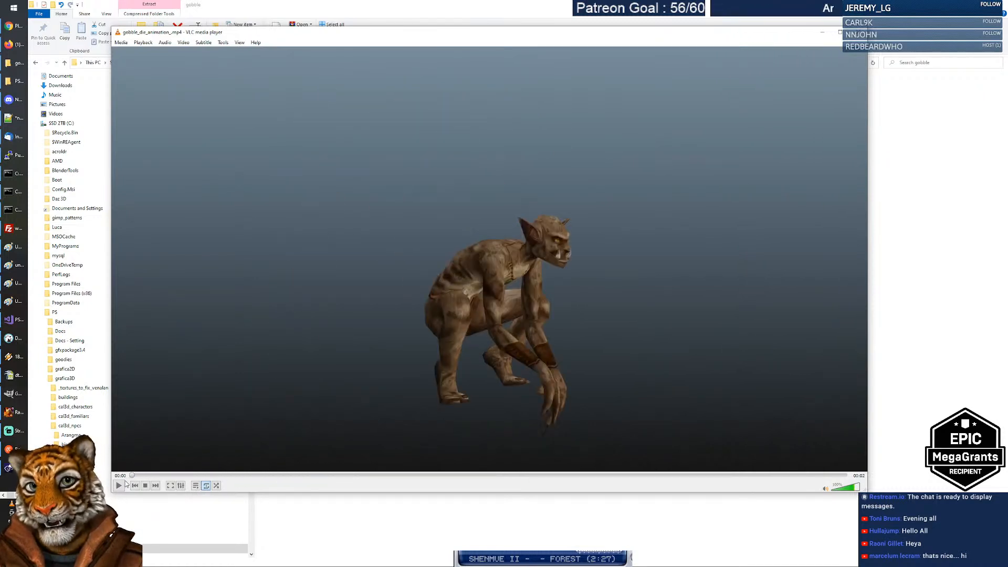
click(119, 486)
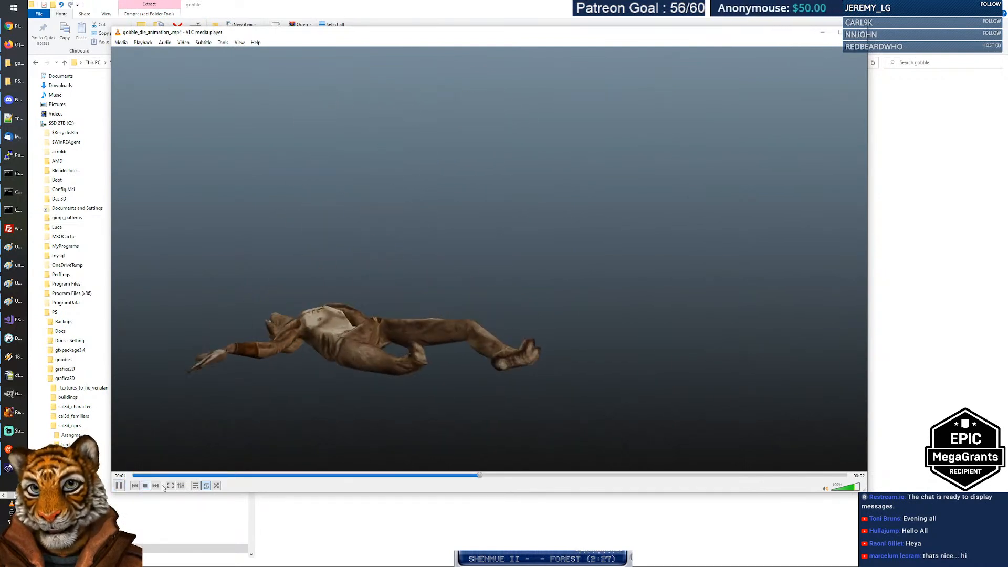
click(204, 487)
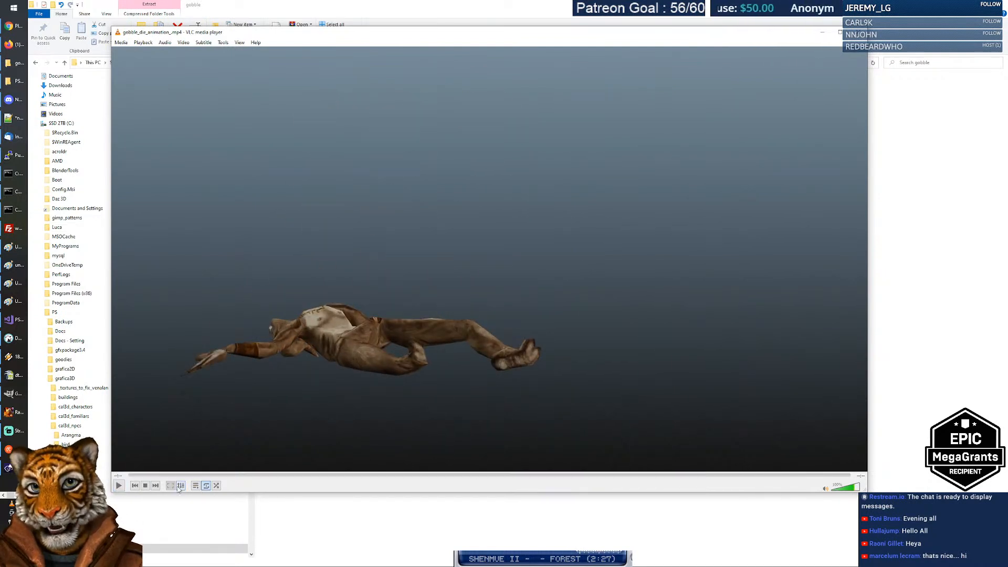
click(118, 487)
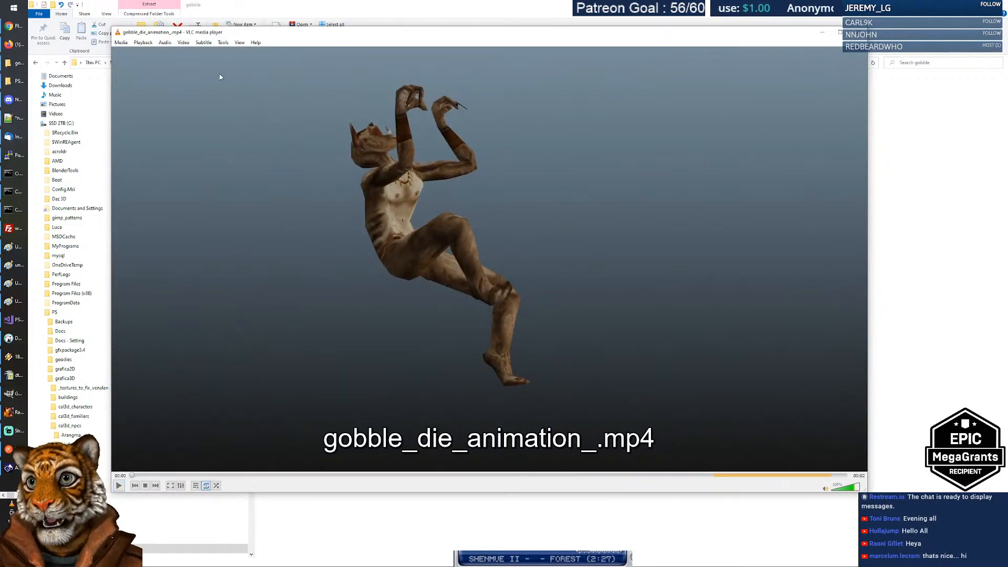
click(861, 34)
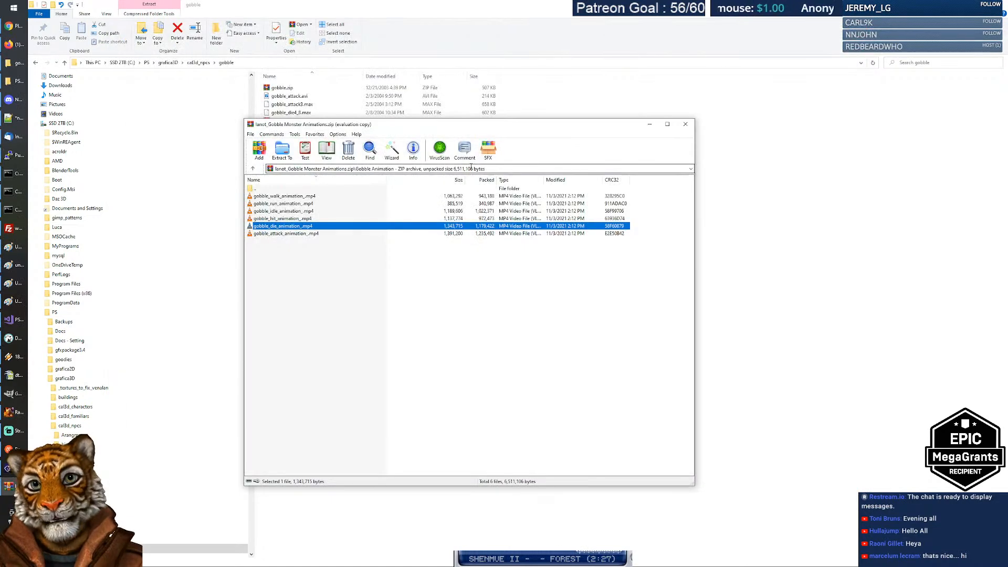
Play gobble_attack_animation_.mp4, replay it in a maximized player window, and close the player.
click(315, 271)
double_click(282, 234)
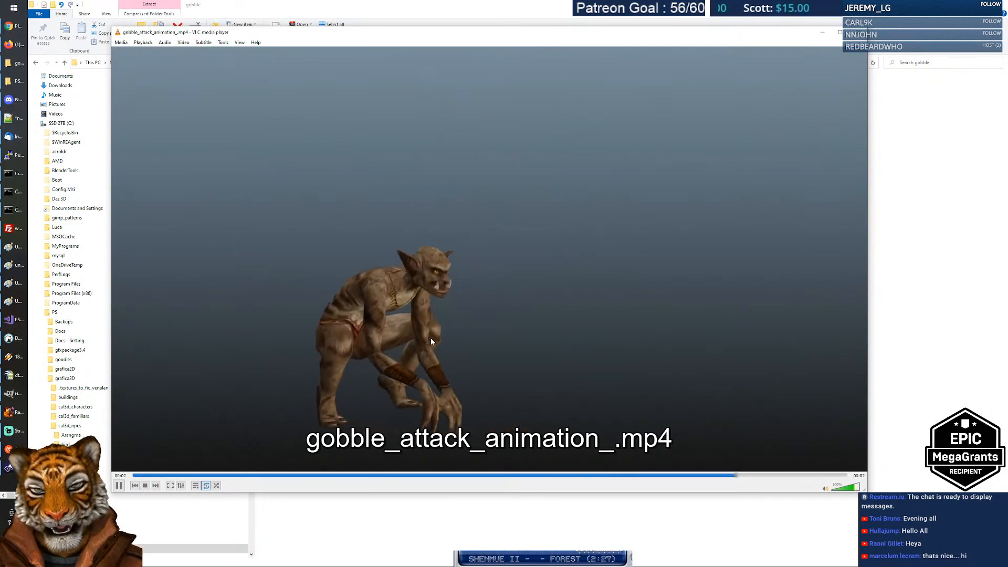
click(145, 486)
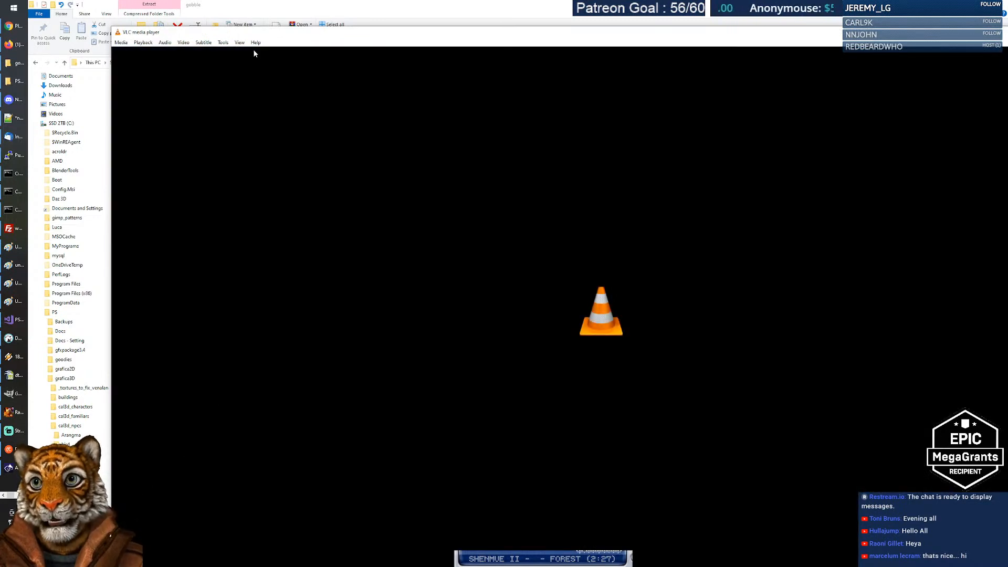
double_click(262, 36)
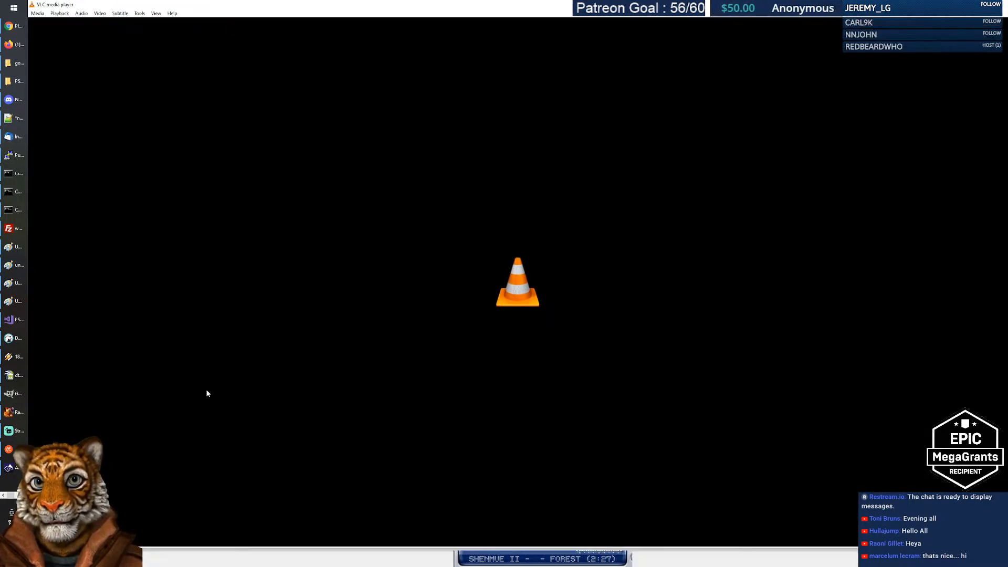
key(space)
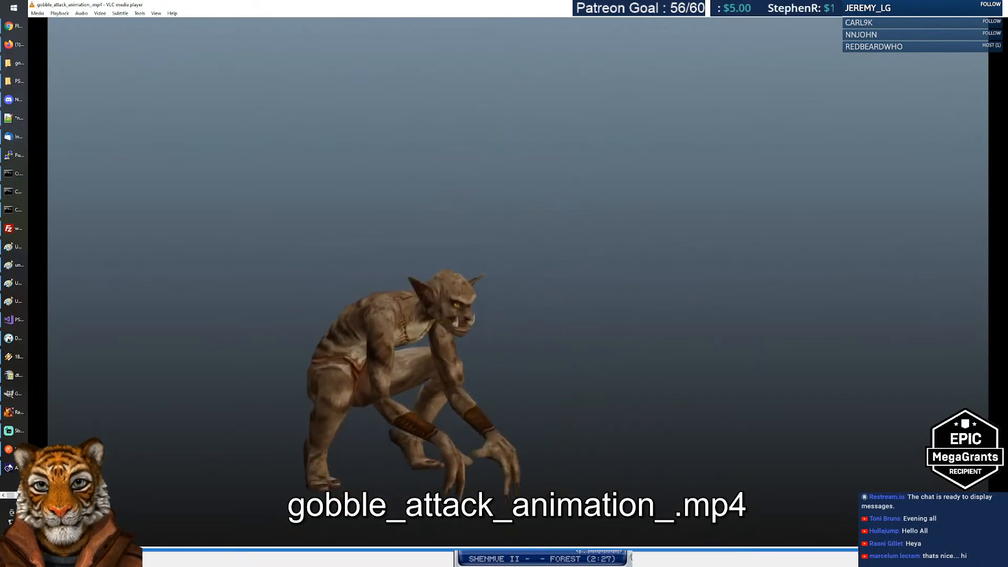
key(alt+F4)
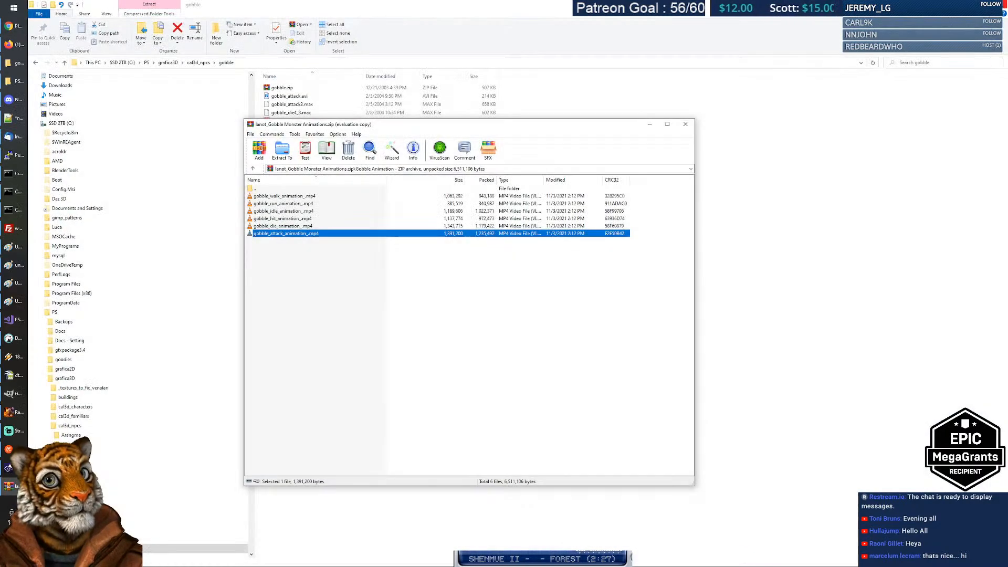
Watch gobble_hit_animation_.mp4 from the archive, replay it, and close the player.
click(292, 287)
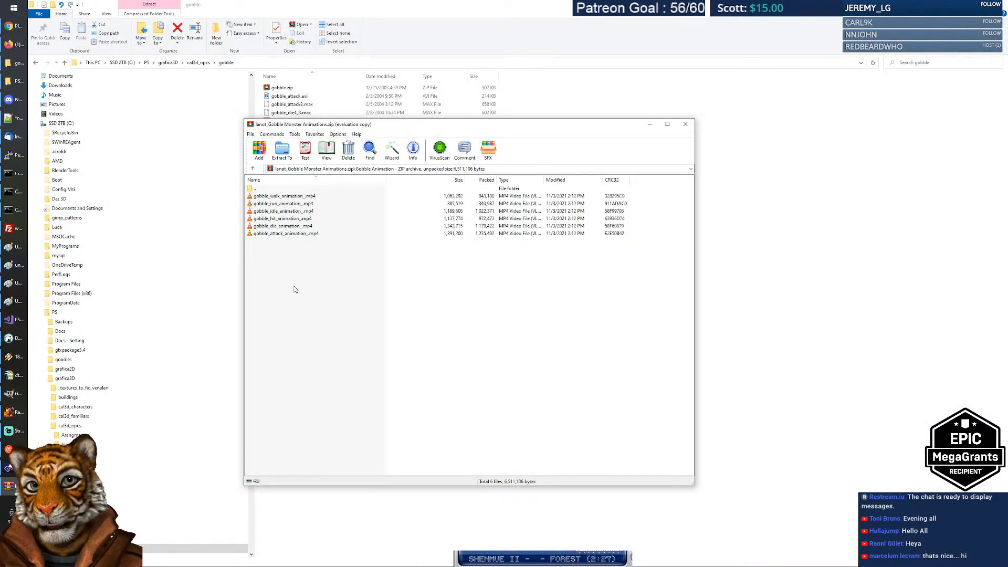
click(290, 220)
key(Return)
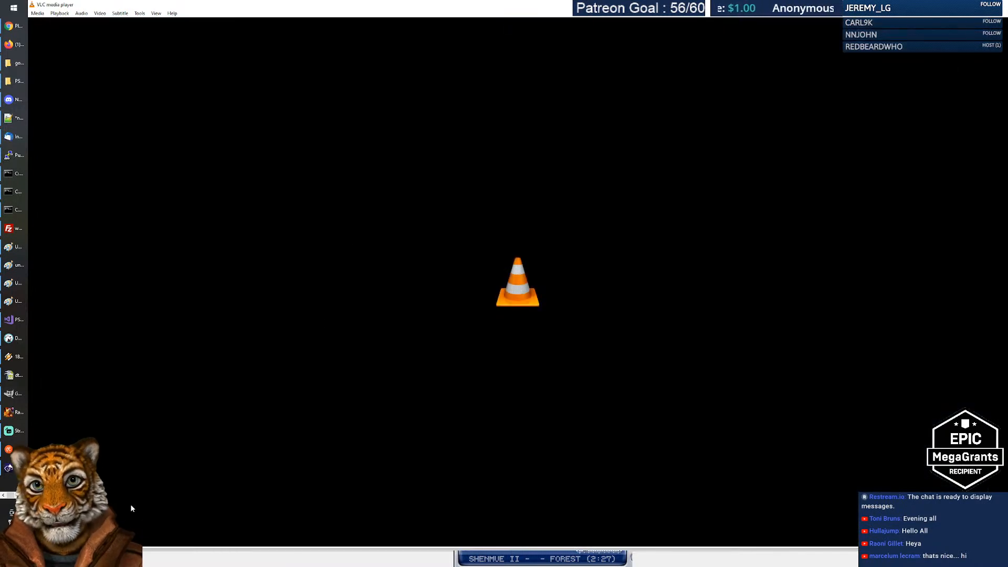
click(38, 557)
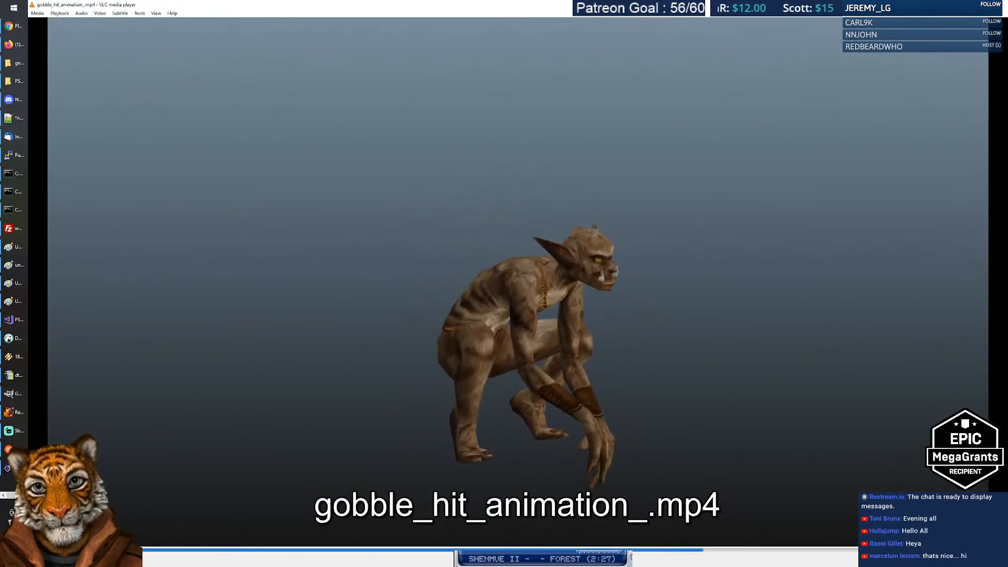
click(1004, 5)
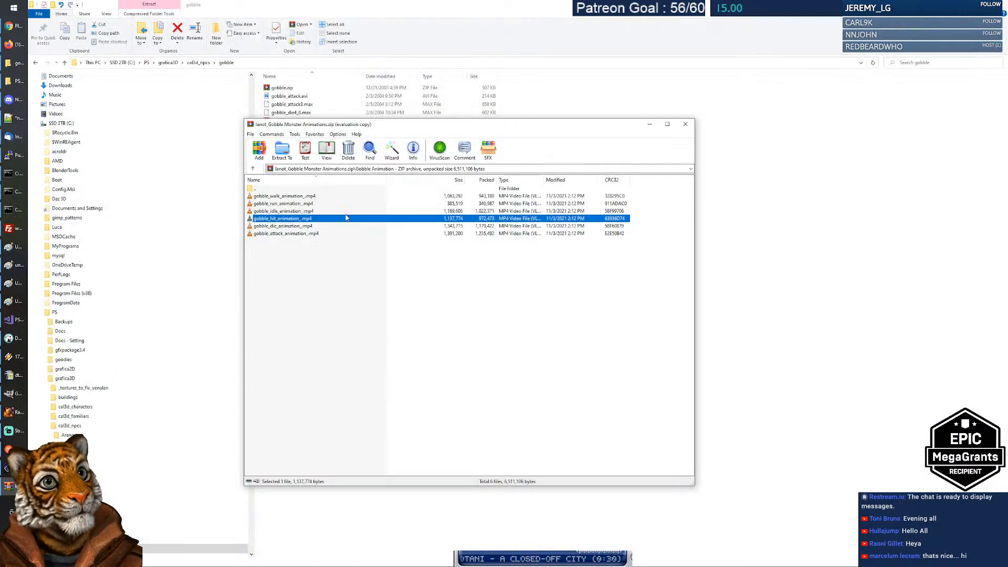
Watch gobble_idle_animation_.mp4, close the player, and close the archive window.
click(282, 298)
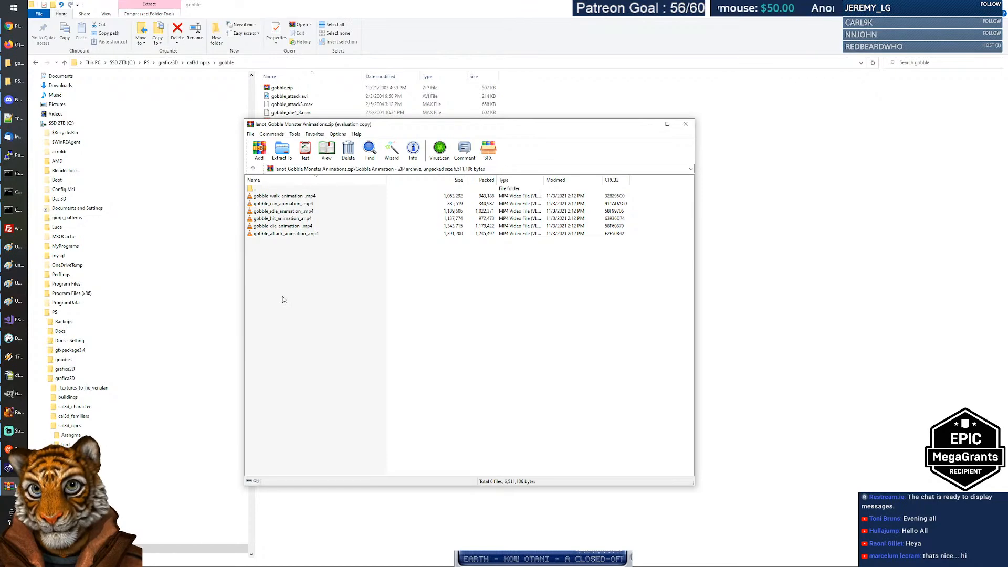
click(293, 212)
double_click(294, 212)
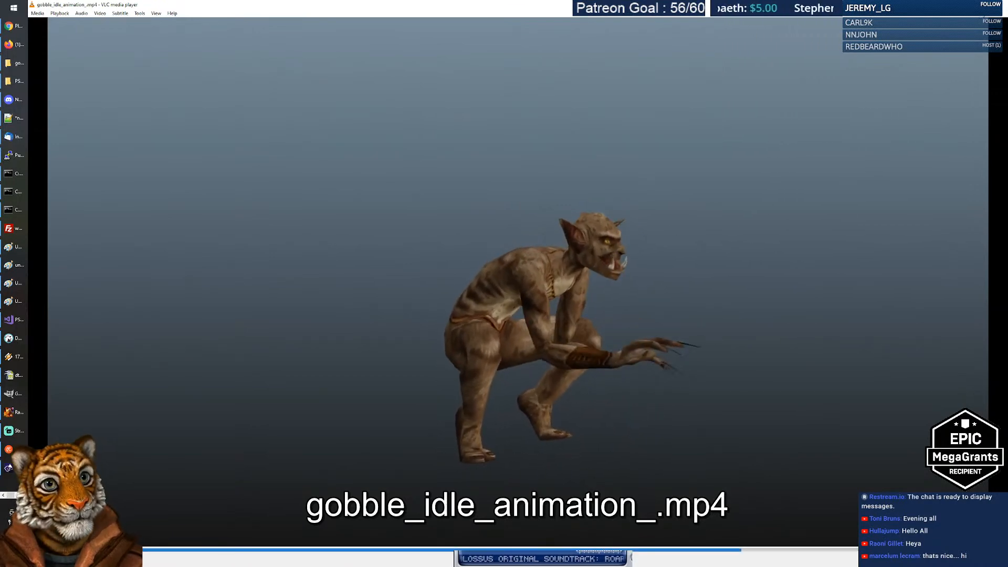
click(997, 5)
click(366, 333)
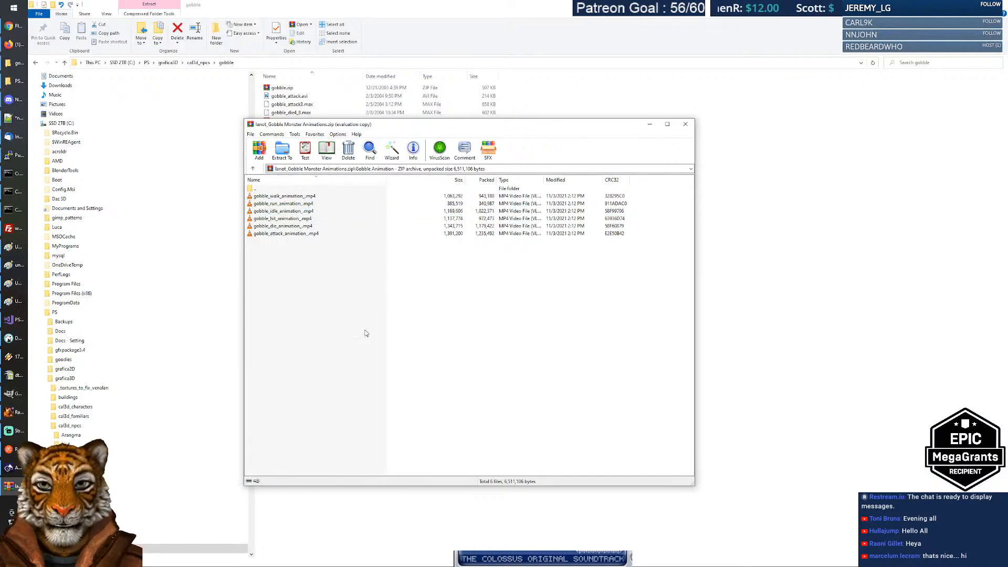
click(685, 124)
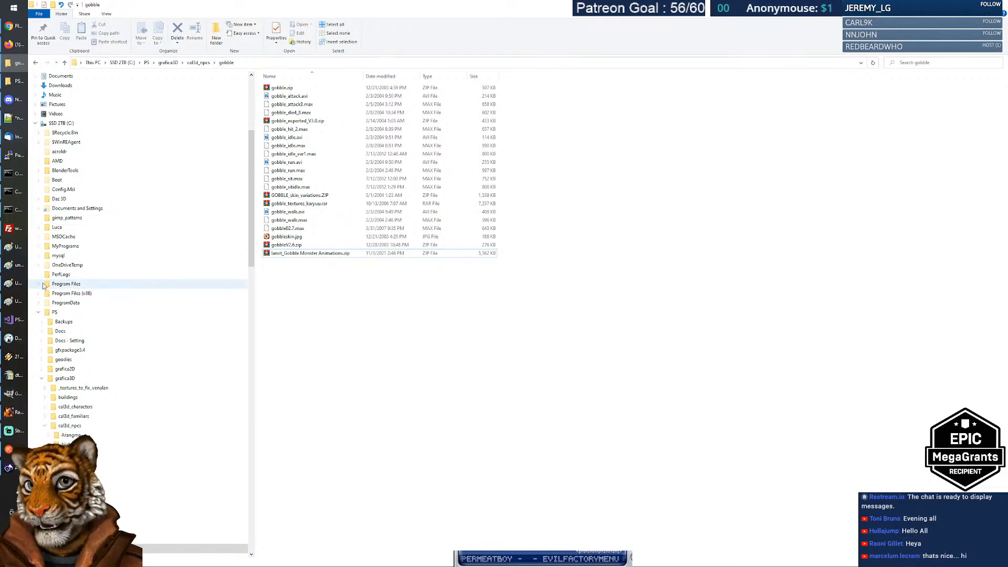
Switch to GIMP, open the recent image klyros 2 final 3.xcf, and make the Background layer active.
mouse_move(16, 283)
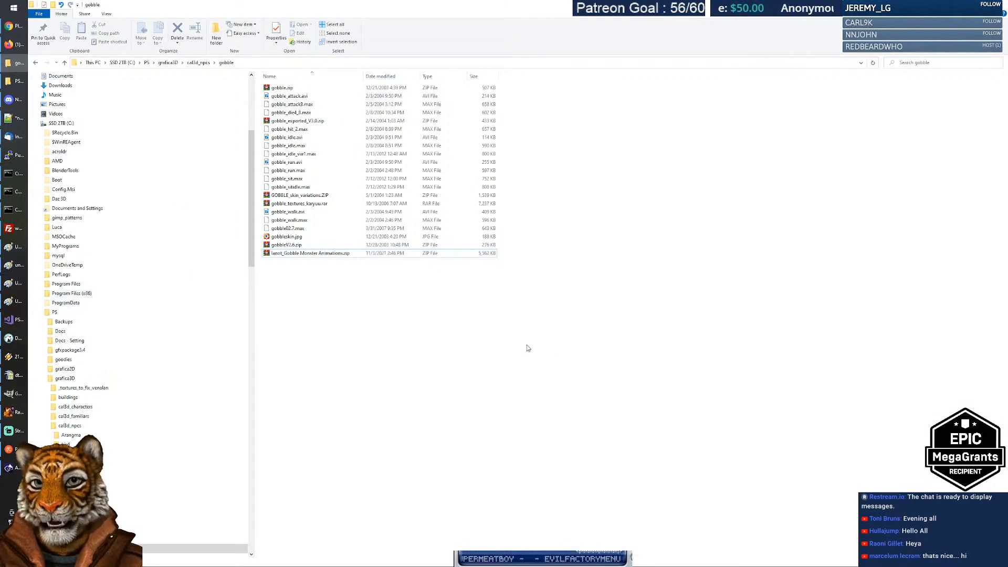
click(15, 395)
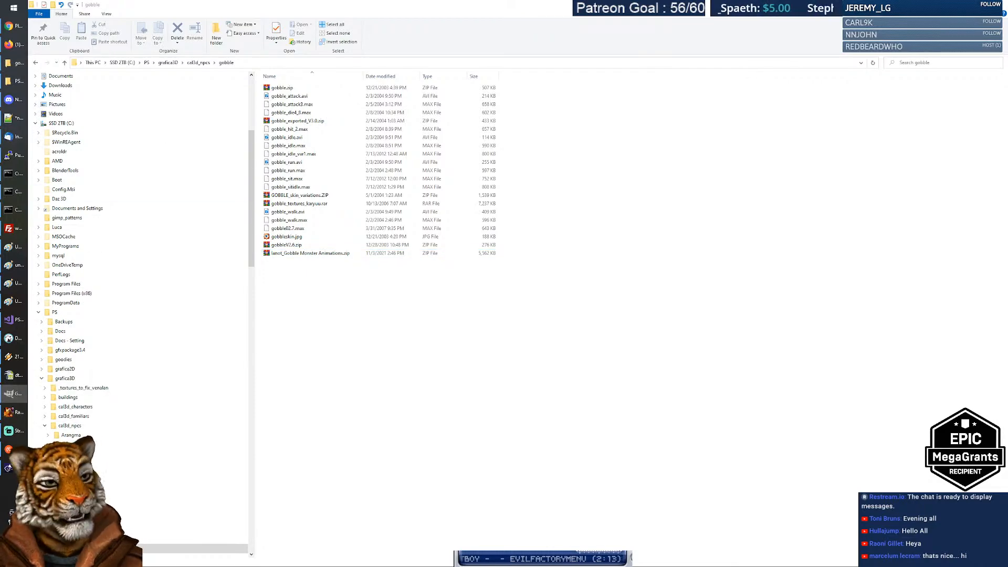
click(16, 394)
click(16, 393)
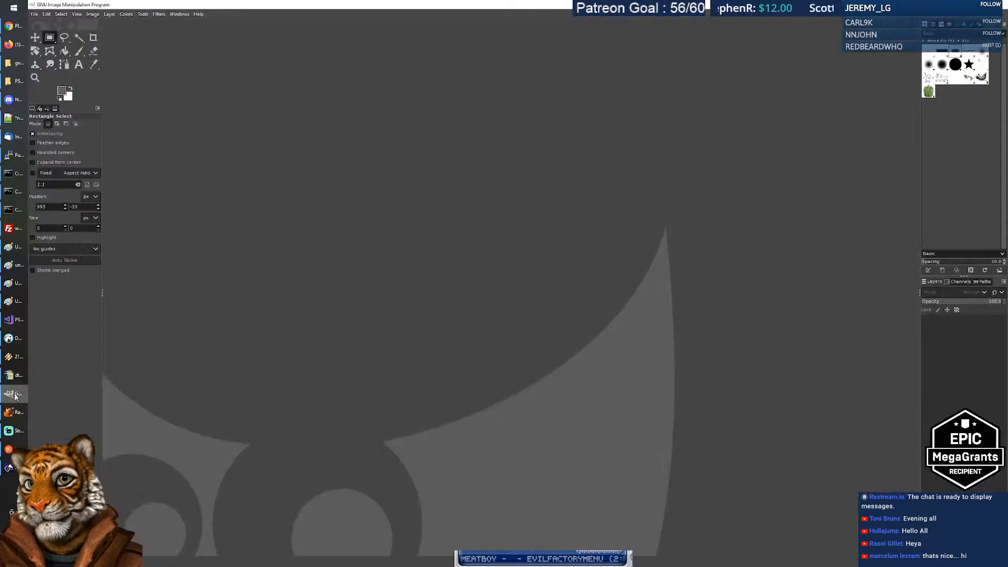
click(34, 14)
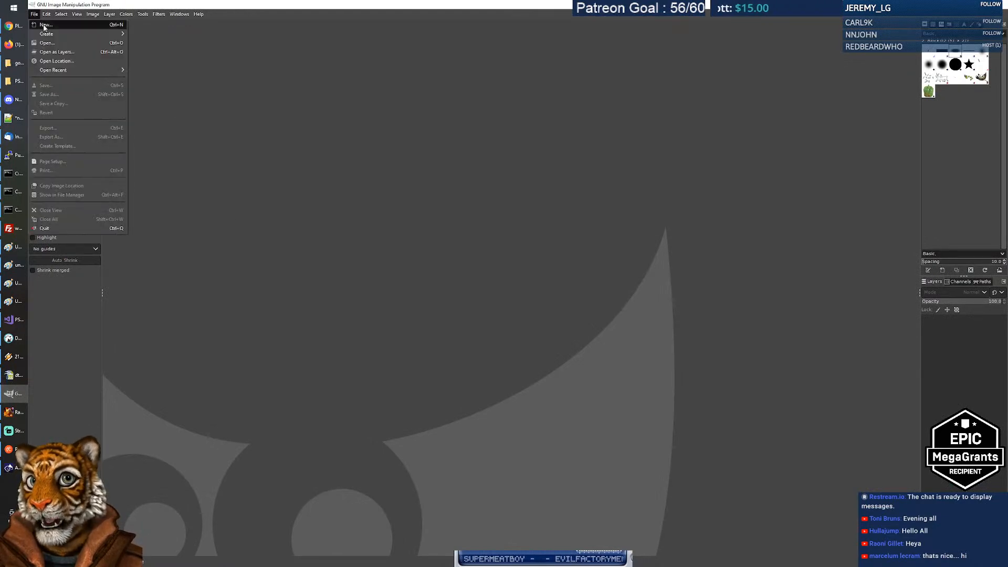
mouse_move(53, 72)
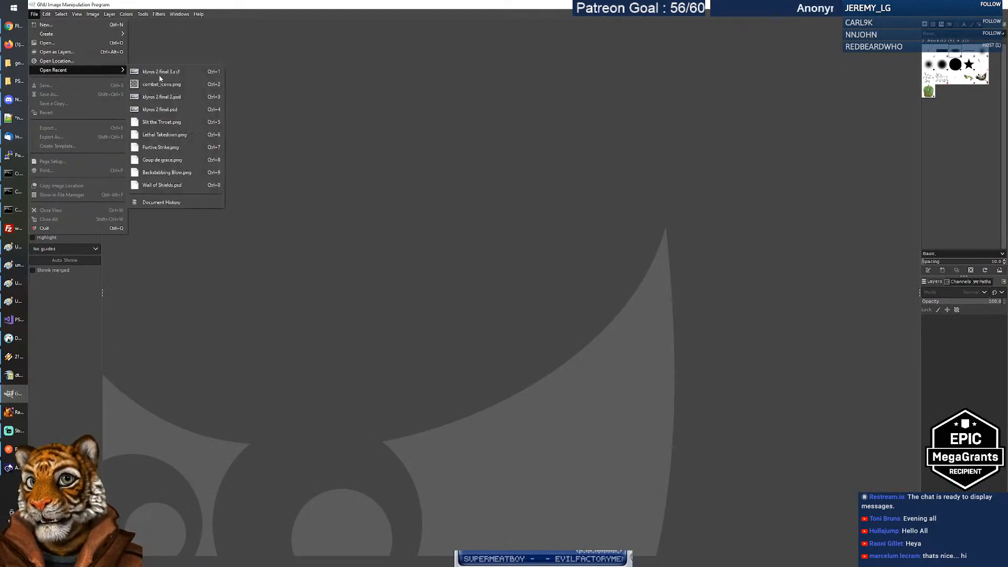
click(163, 74)
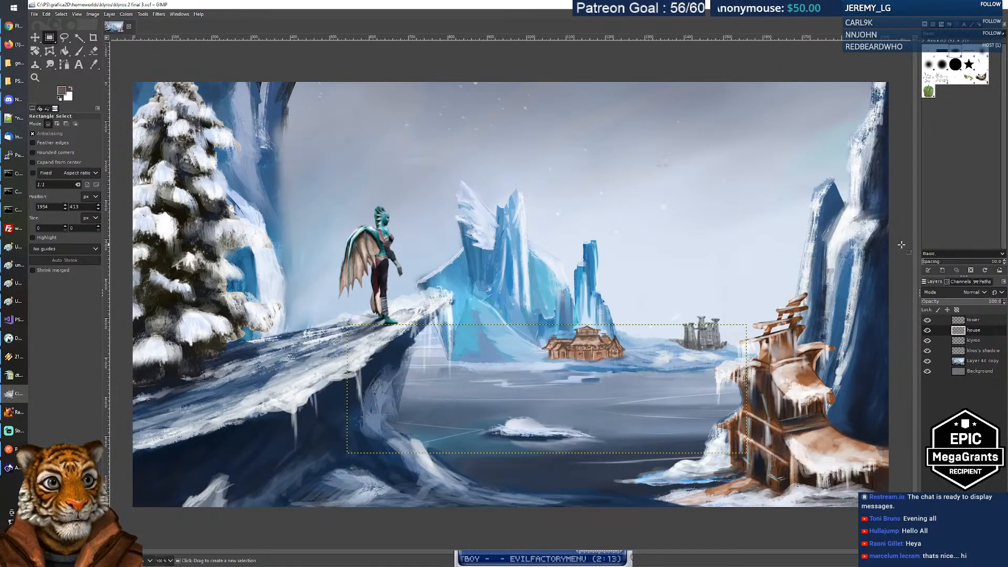
click(975, 371)
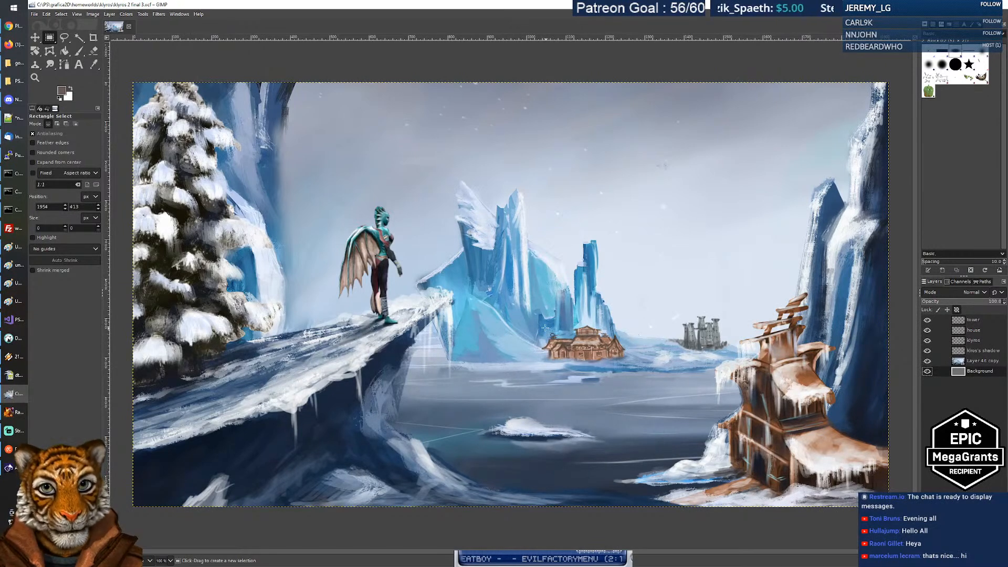
Point out the lakeside wooden house, the snowy wooden building in the foreground and the distant castle with temporary rectangle selections.
drag(532, 316, 641, 369)
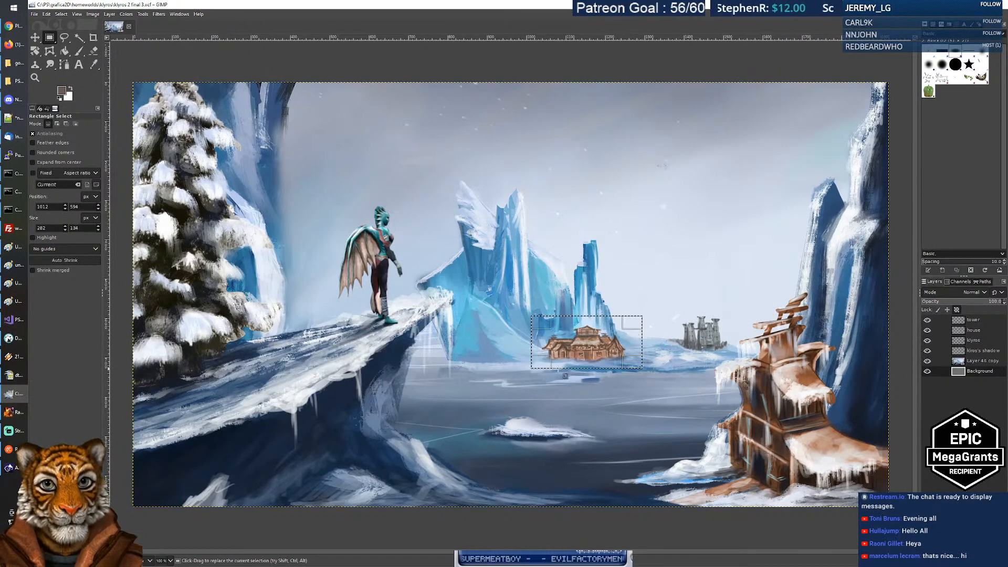
click(630, 402)
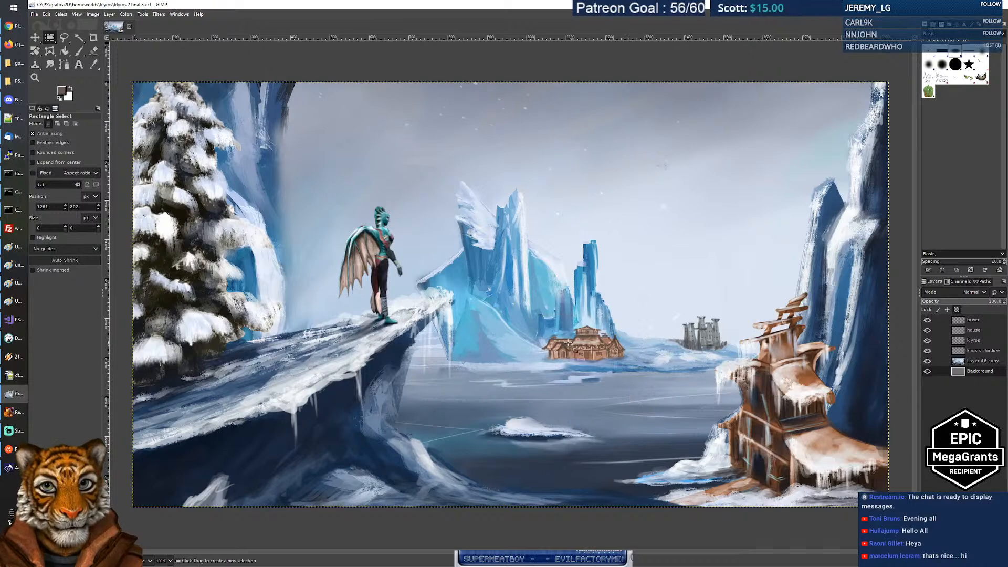
drag(529, 314, 632, 362)
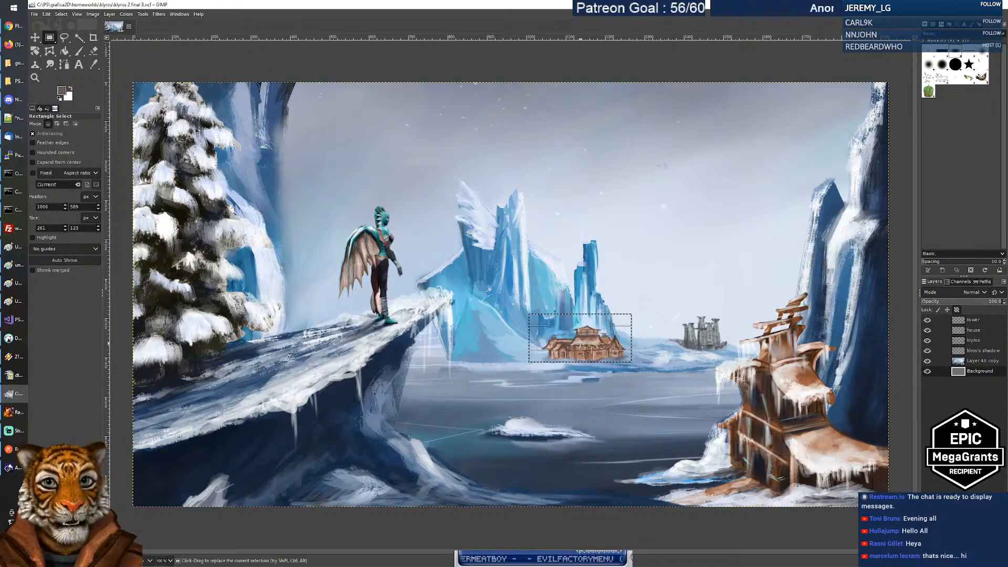
click(762, 393)
drag(702, 287, 872, 492)
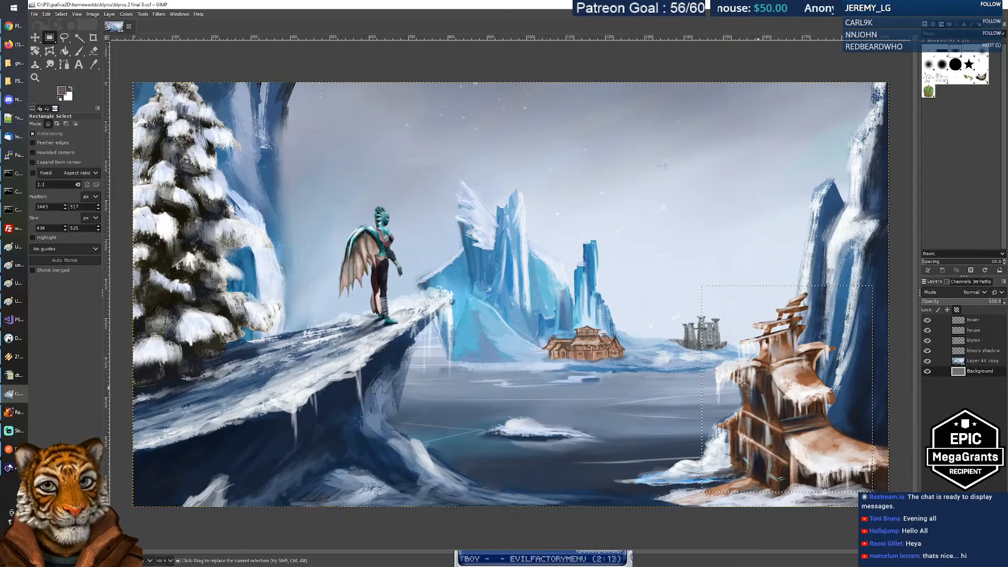
click(615, 368)
drag(533, 317, 633, 364)
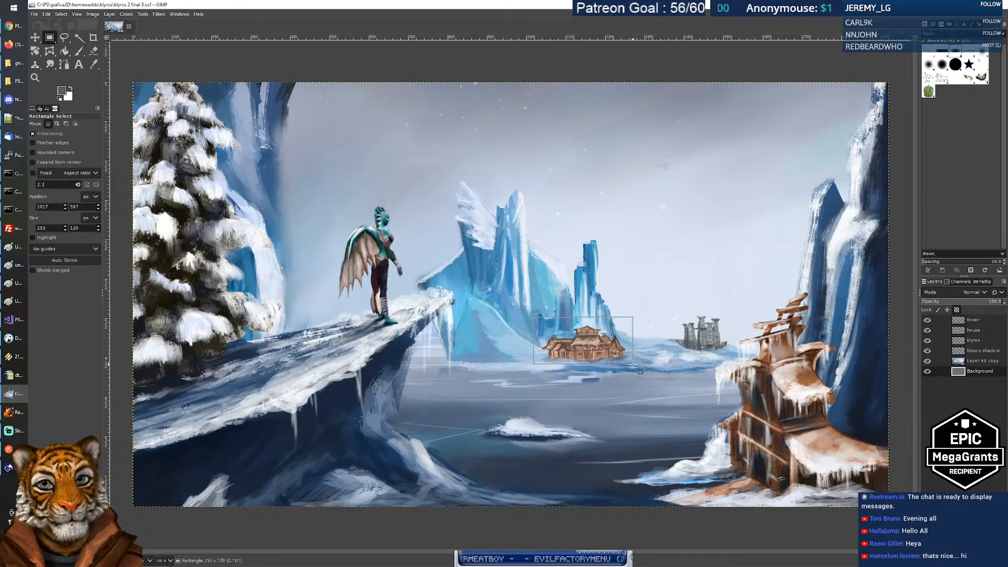
click(613, 395)
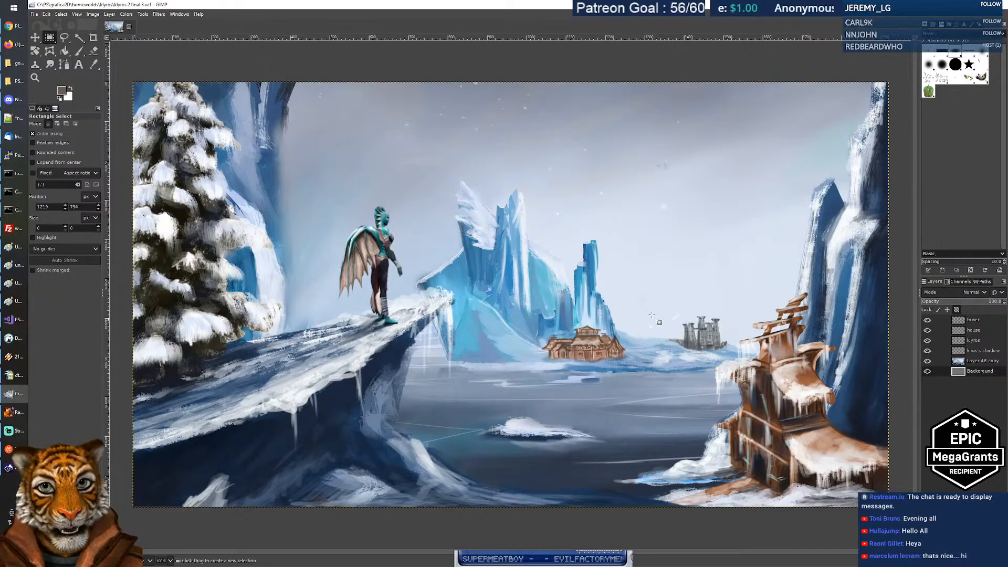
drag(653, 305, 733, 352)
click(679, 261)
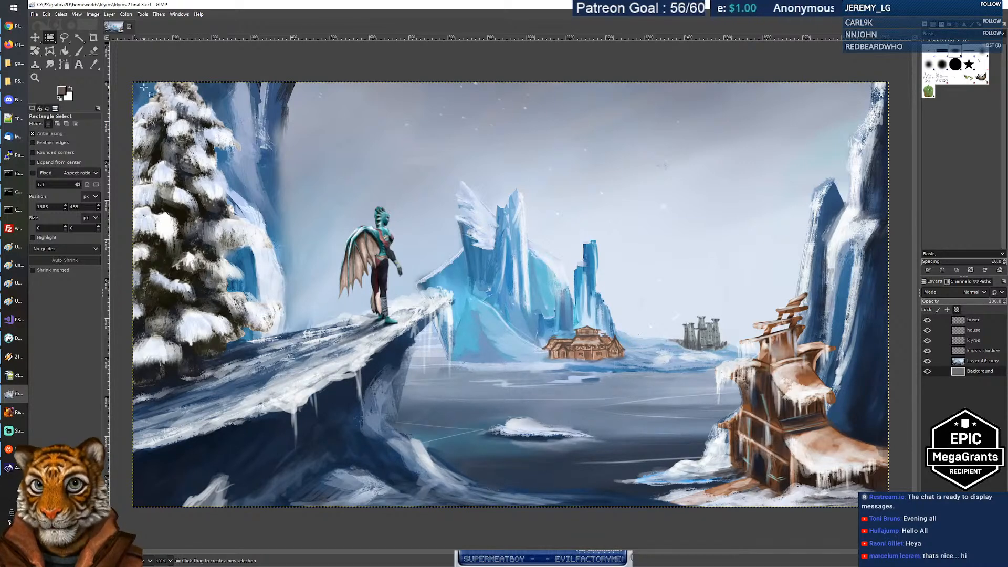
Point out the snow-covered tree and the winged figure on the ledge with temporary rectangle selections.
drag(139, 86, 293, 403)
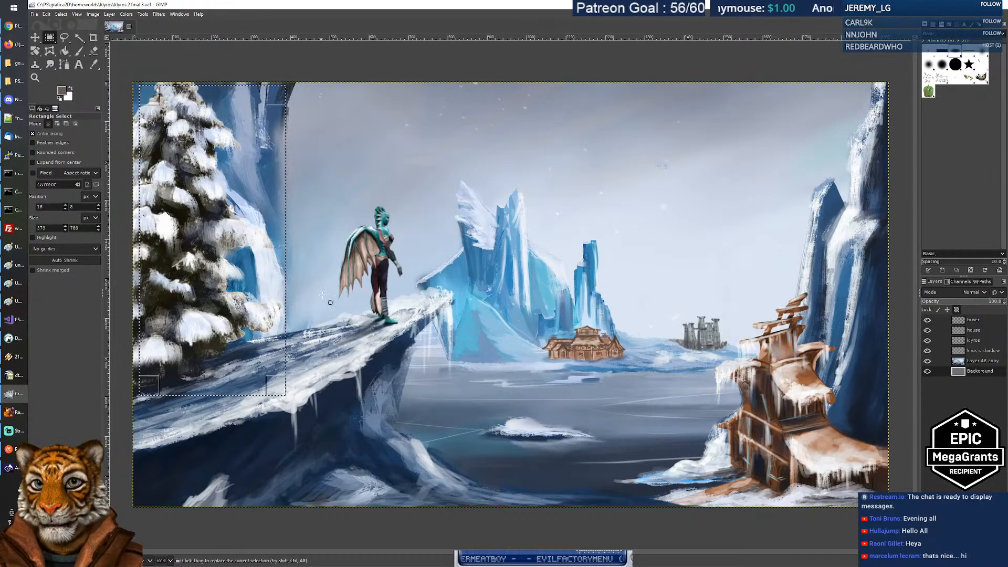
click(342, 178)
drag(135, 89, 278, 385)
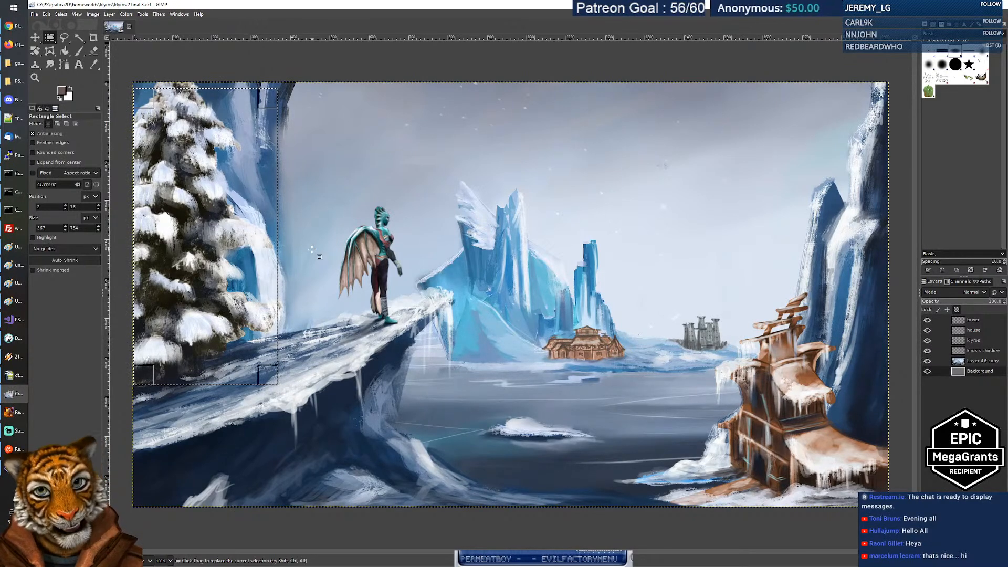
drag(330, 187, 417, 347)
click(486, 339)
drag(319, 182, 429, 367)
click(510, 311)
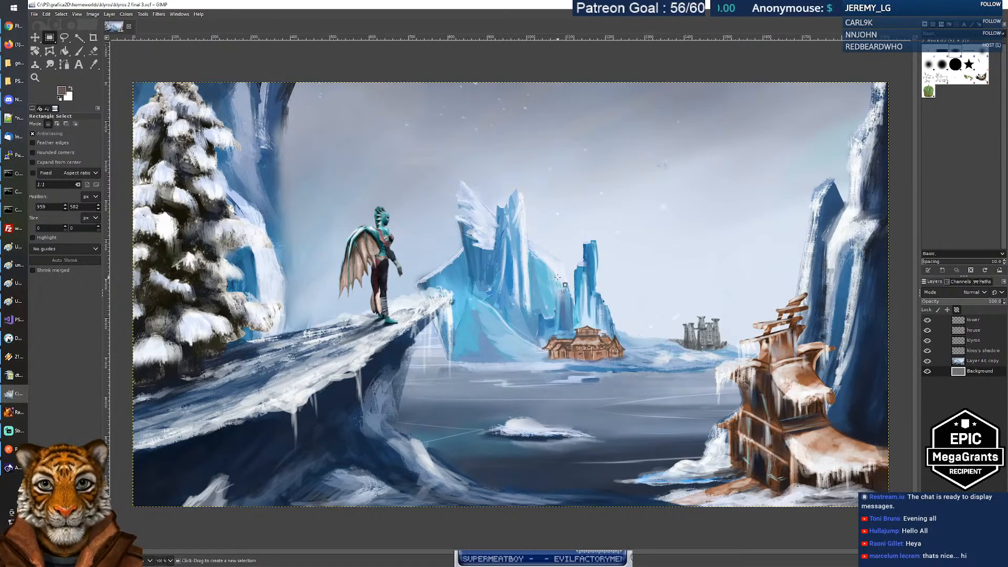
Point out the ice peaks, the frozen lake and the ice cliff beside the wooden building with temporary rectangle selections, and close the image.
drag(429, 168, 542, 383)
click(615, 264)
drag(417, 371, 712, 496)
click(674, 265)
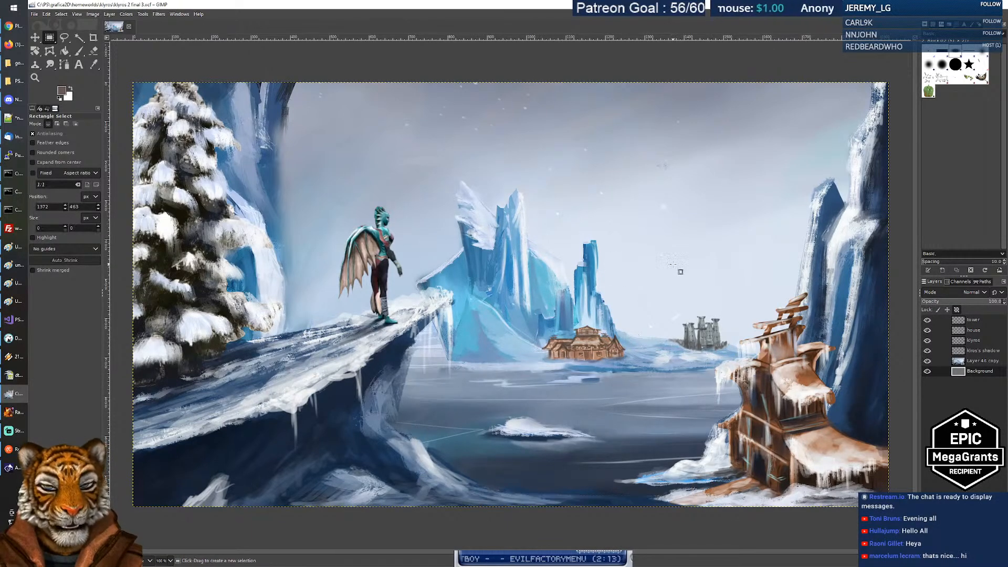
drag(803, 123, 888, 341)
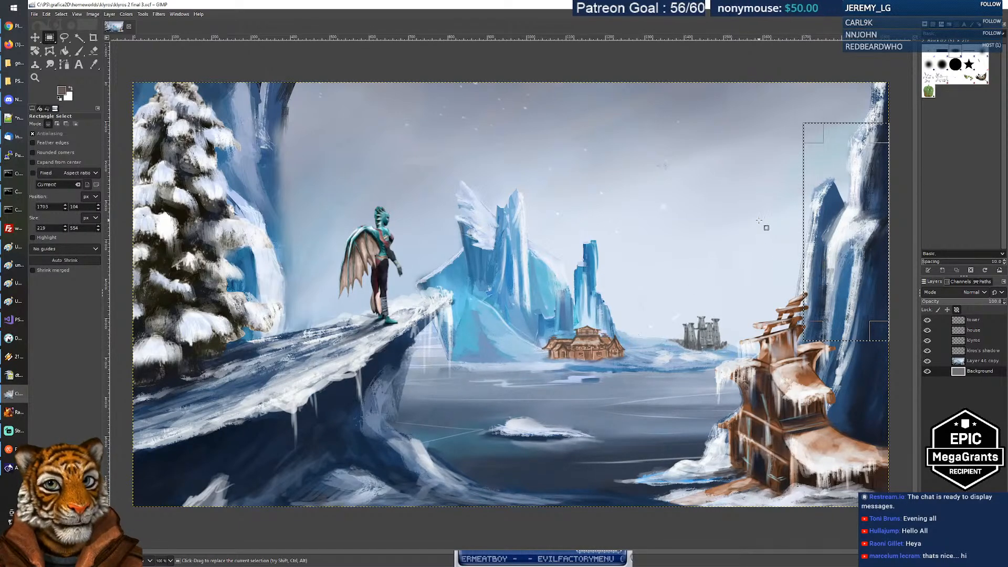
click(749, 192)
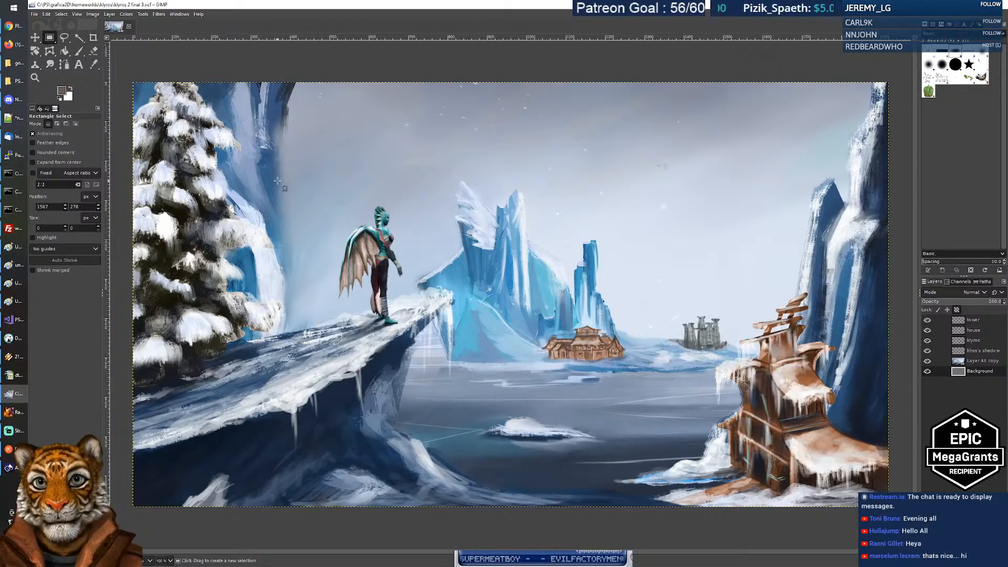
click(130, 28)
click(507, 333)
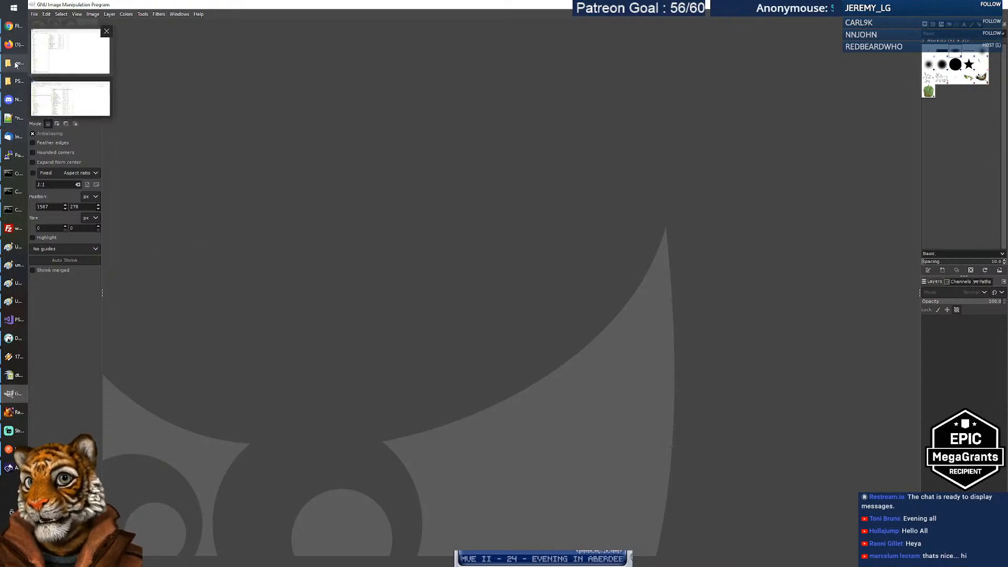
Switch to the PS_distro File Explorer window, move it upward, and browse to the Unreal Projects folder on the C drive.
click(11, 85)
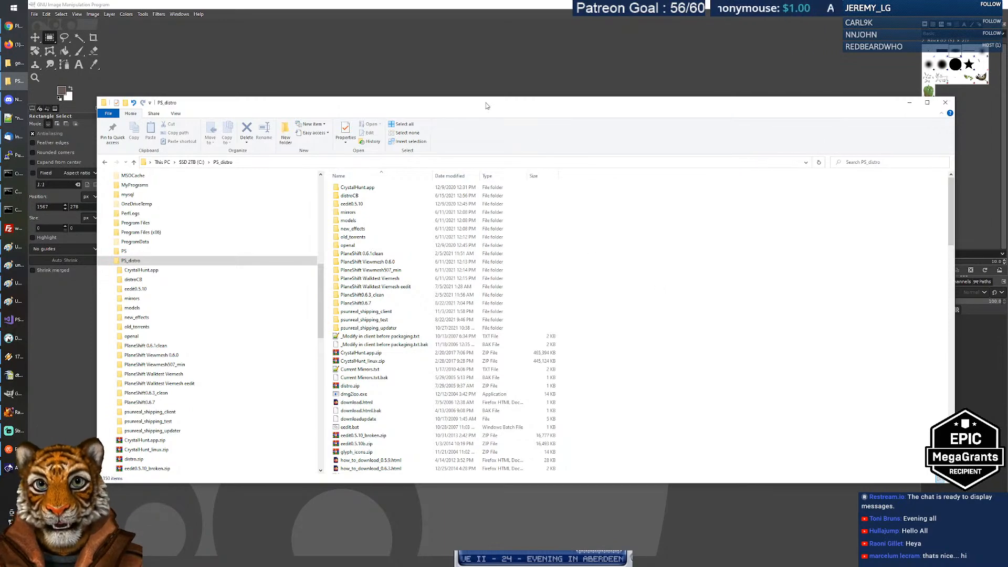
drag(485, 105, 460, 31)
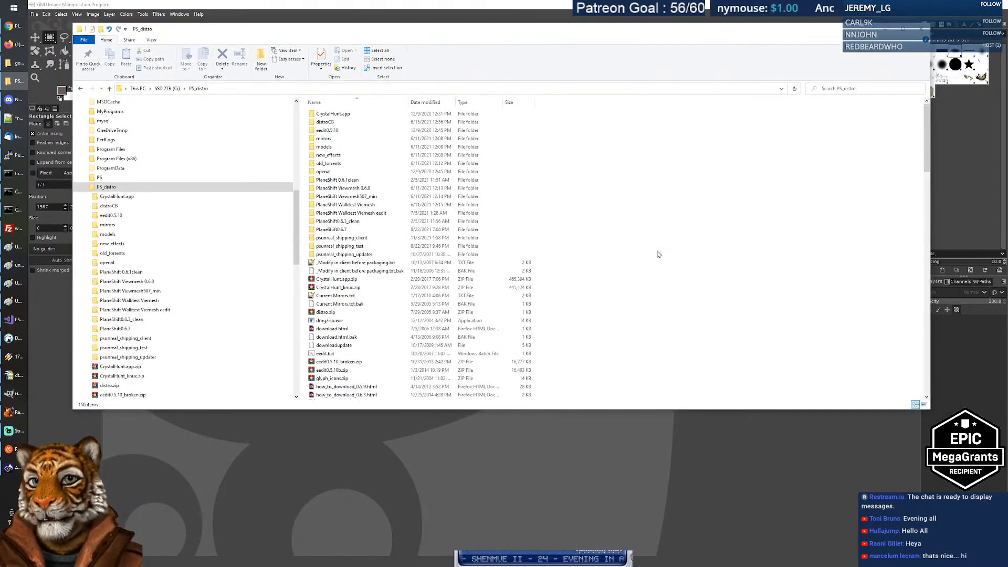
click(83, 187)
click(85, 215)
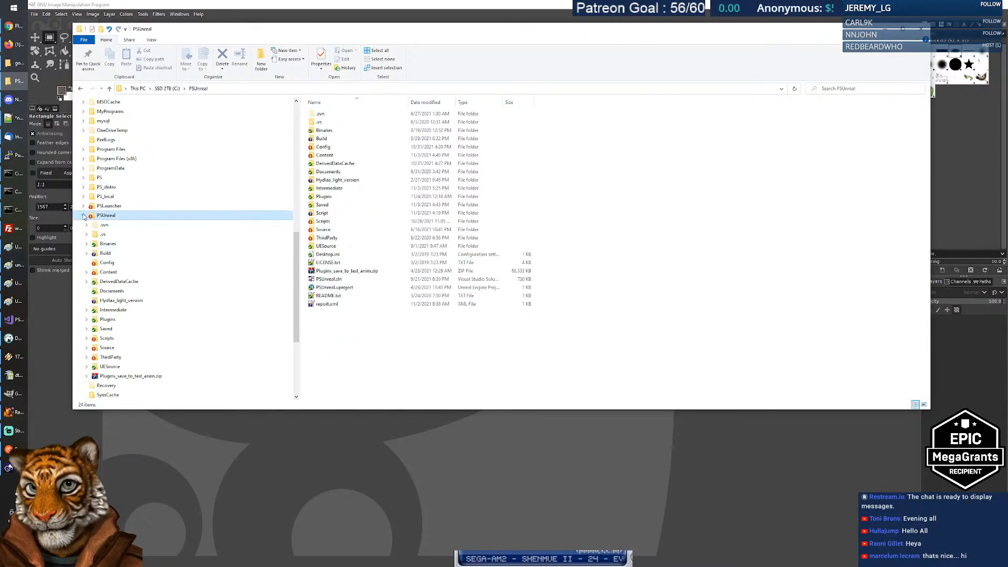
click(83, 215)
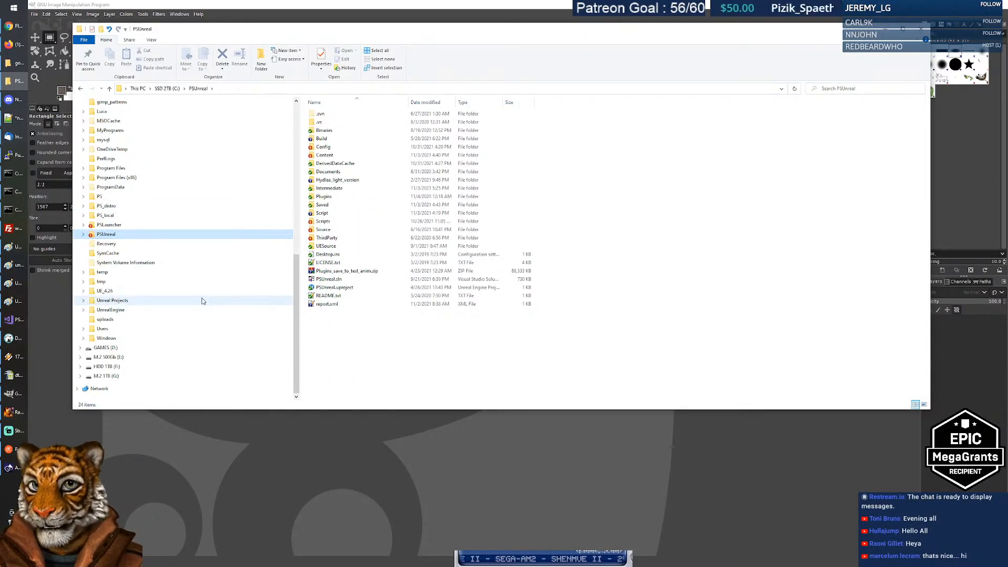
click(112, 300)
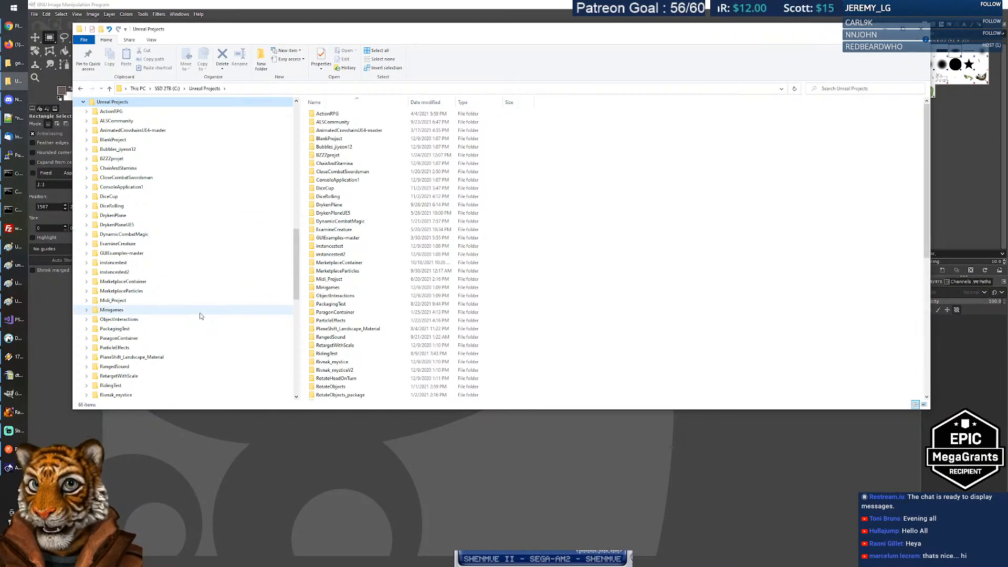
scroll(200, 315, up, 1)
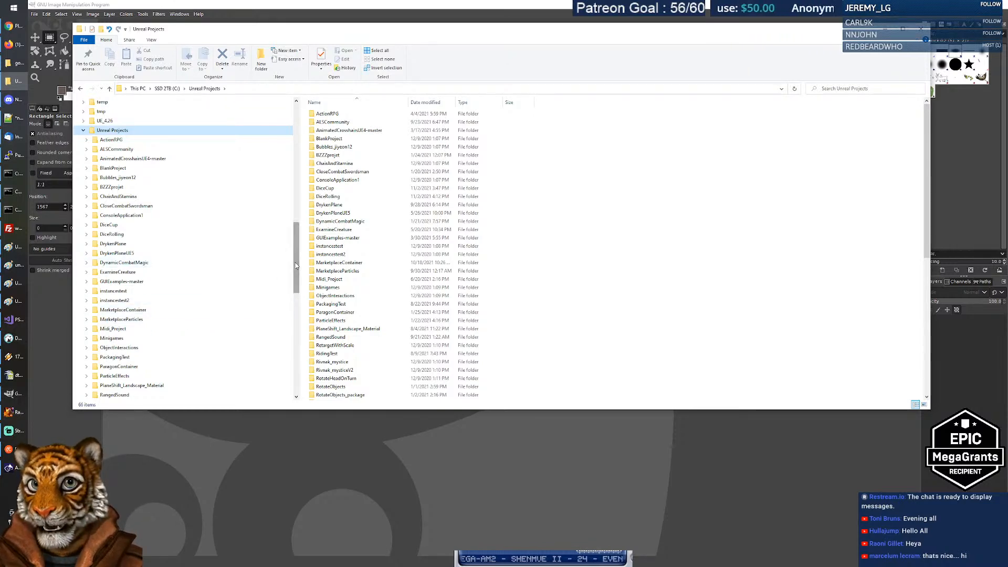
drag(296, 265, 295, 268)
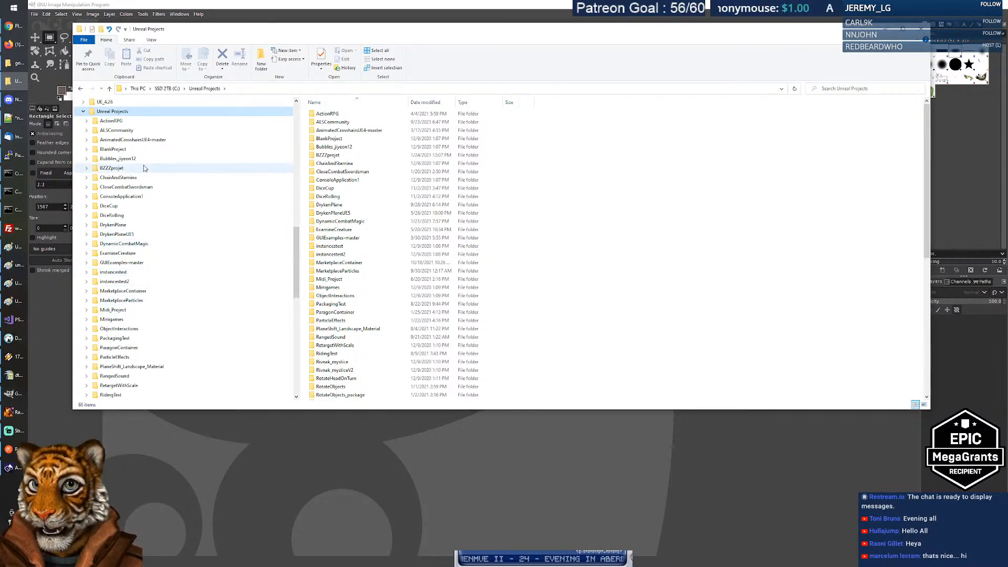
scroll(152, 195, down, 3)
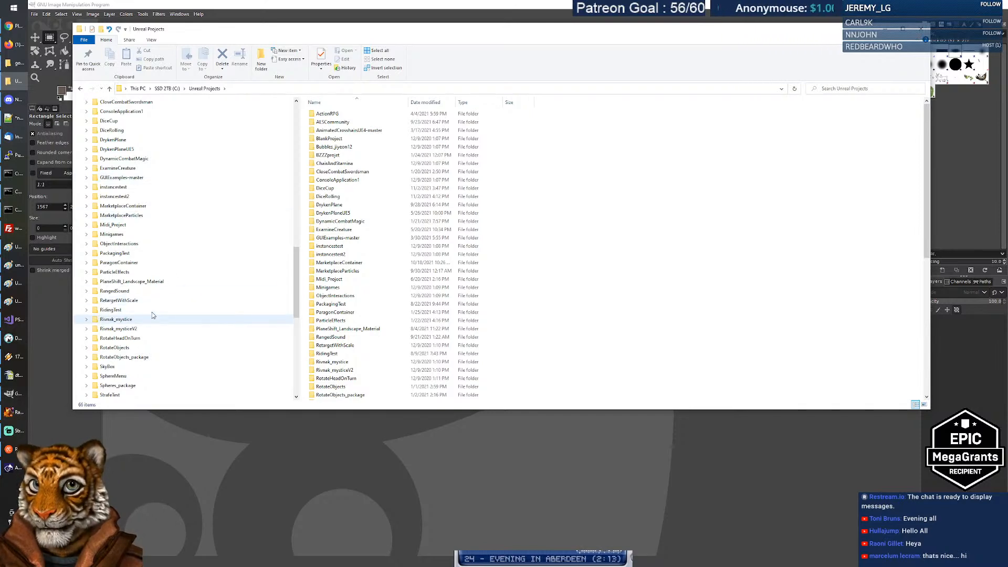
Check the DiceRolling project folder, and open DiceCup.uproject from the DiceCup folder in Unreal Editor.
click(112, 130)
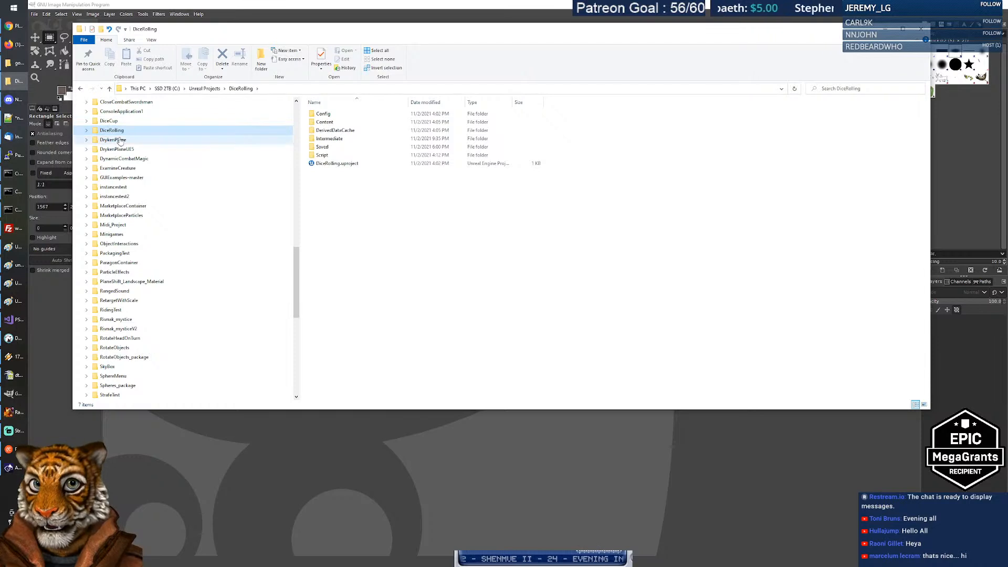
click(110, 122)
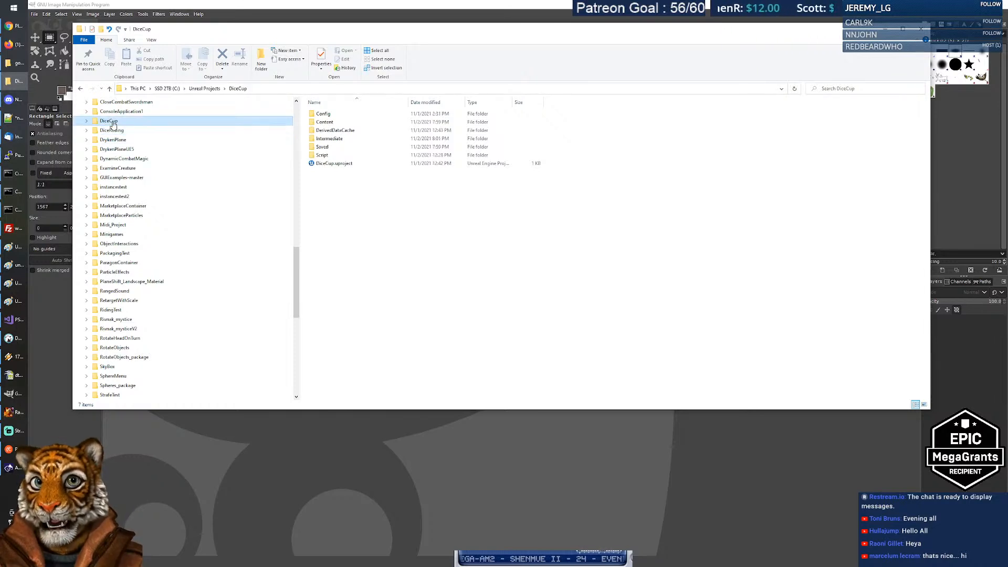
double_click(334, 165)
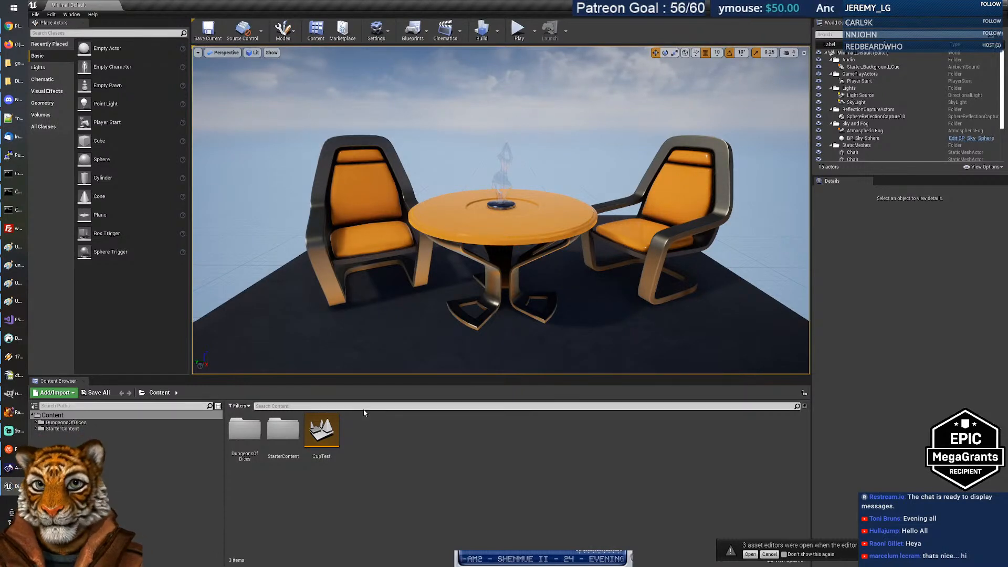
Open the CupTest level and view the dice cup from above and farther away.
double_click(321, 431)
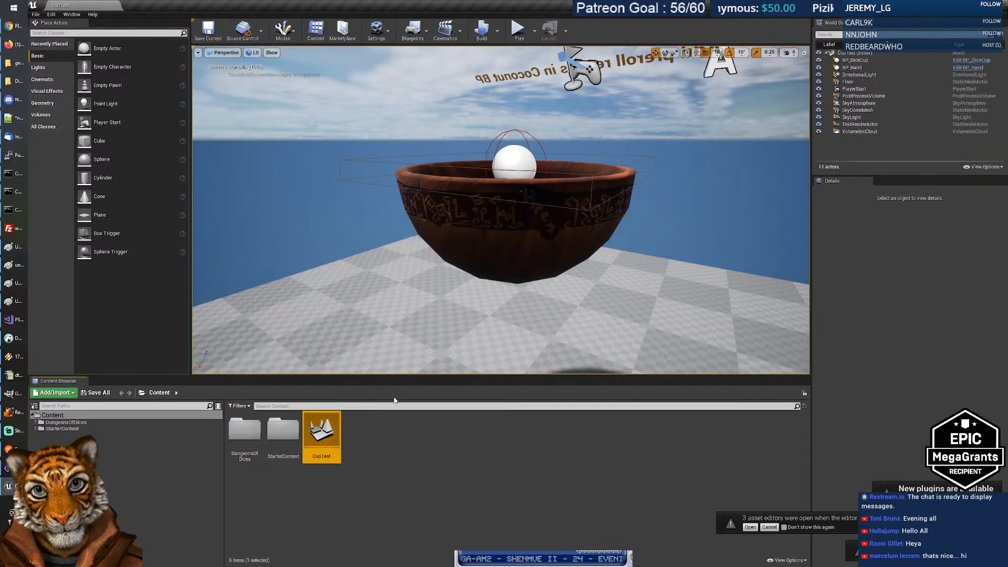
right_drag(612, 245, 715, 348)
key(s)
key(w)
key(s)
key(w)
key(s)
key(w)
key(s)
key(s)
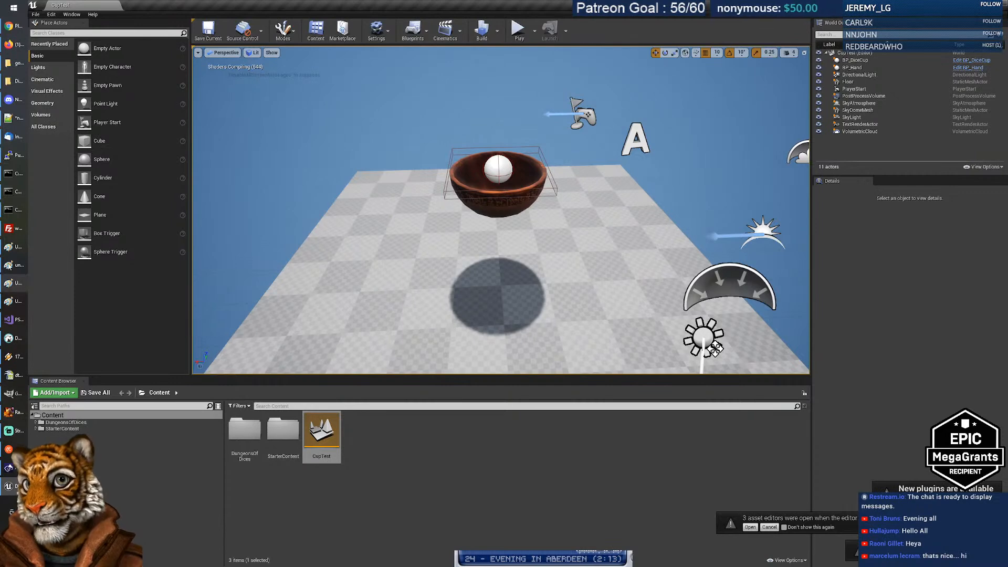
Switch to the Paint drawing with the hexagonal die sketches and solution notes.
mouse_move(13, 252)
click(74, 202)
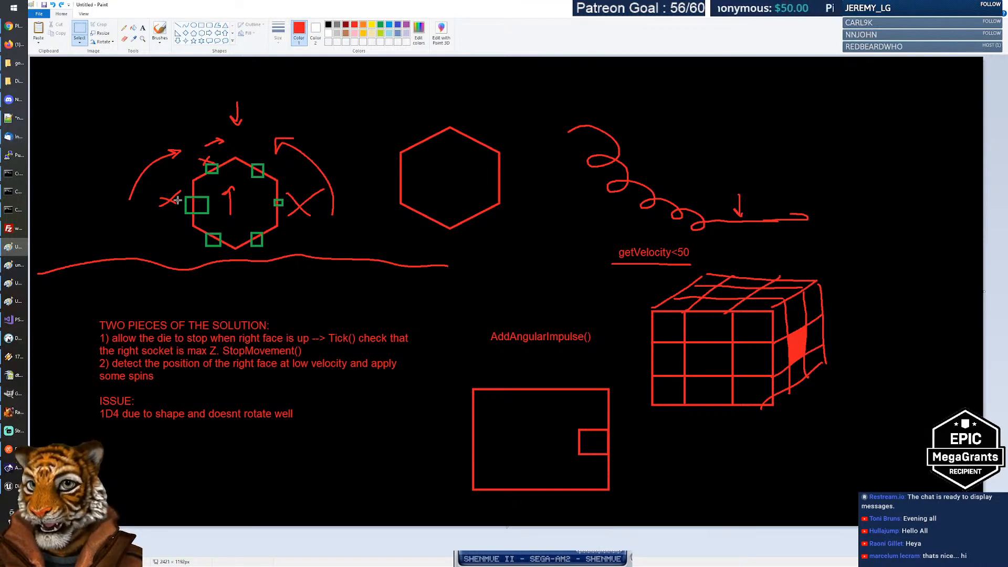
Switch to the unreal_mission_dice.png drawing, mark the multiplayer notes with green brackets, and cross out the multiplayer list.
click(16, 264)
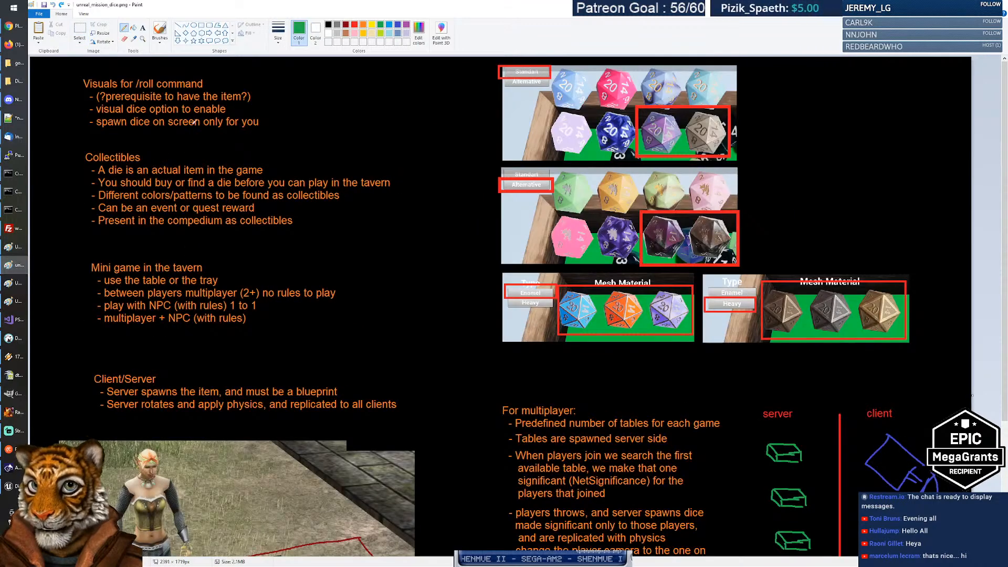
scroll(592, 330, down, 3)
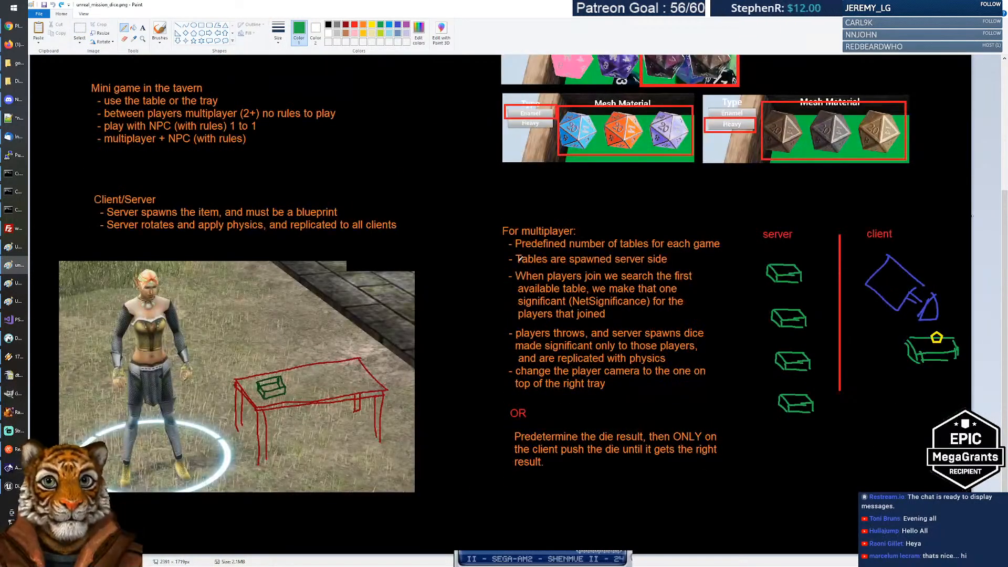
mouse_move(511, 250)
mouse_down()
mouse_move(496, 256)
mouse_move(508, 264)
mouse_move(496, 289)
mouse_move(510, 319)
mouse_up()
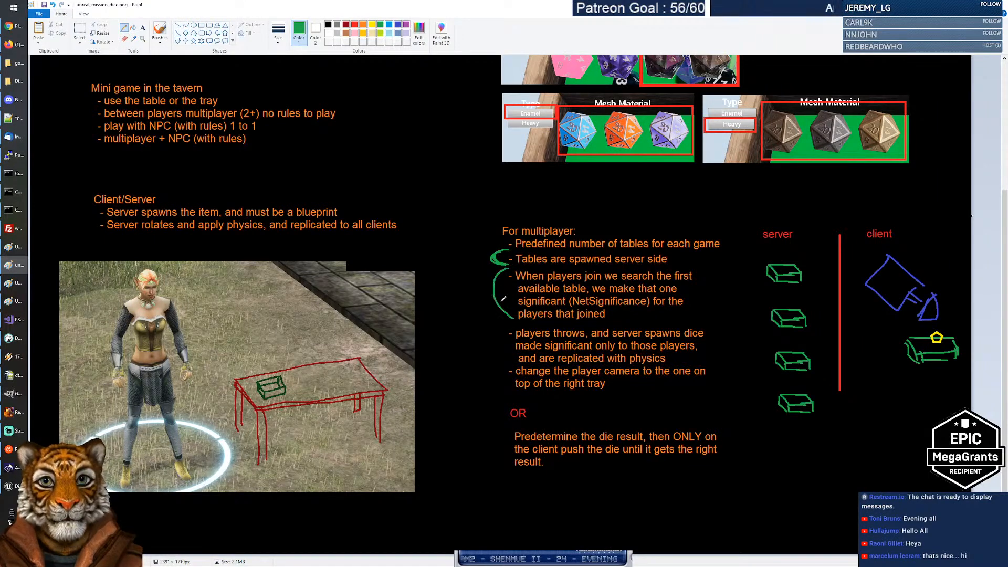
mouse_move(508, 270)
mouse_down()
mouse_move(497, 295)
mouse_move(511, 319)
mouse_move(494, 374)
mouse_up()
drag(505, 330, 492, 372)
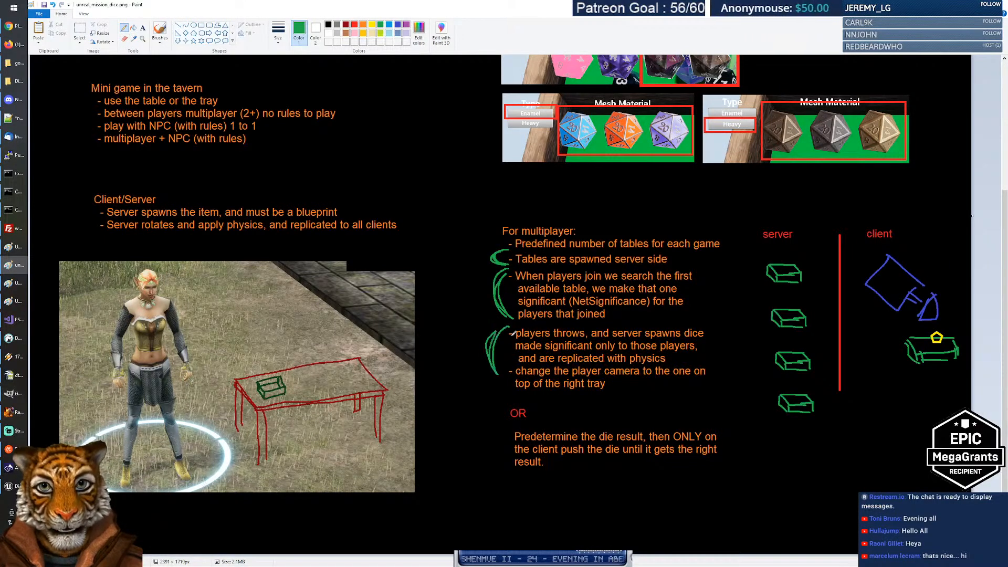
drag(497, 224, 664, 403)
drag(488, 404, 725, 216)
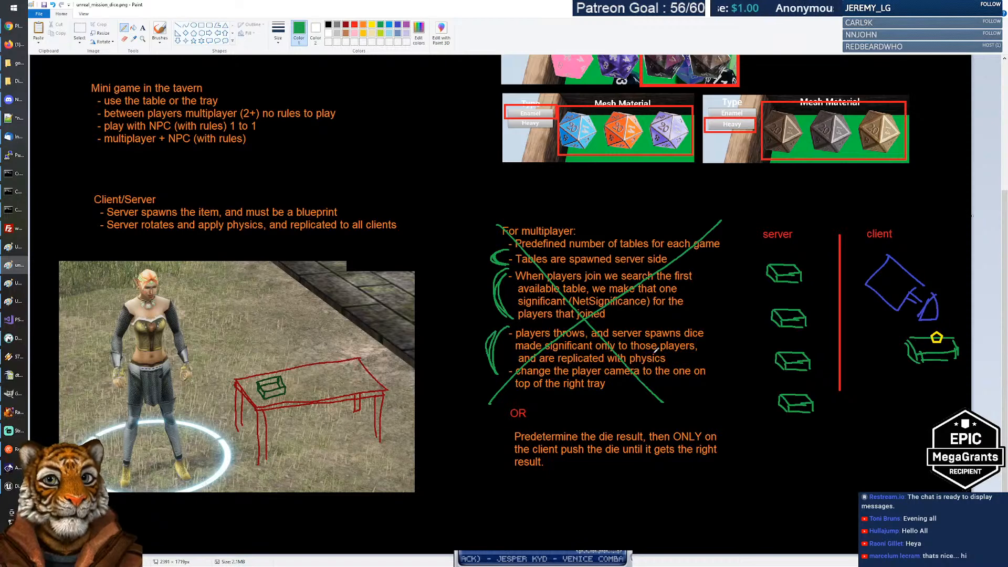
Undo all the green brackets and cross-out lines on the multiplayer notes, and look over the dice design notes.
key(ctrl+z)
key(ctrl+z)
key(ctrl+z)
key(ctrl+z)
key(ctrl+z)
key(ctrl+z)
key(ctrl+z)
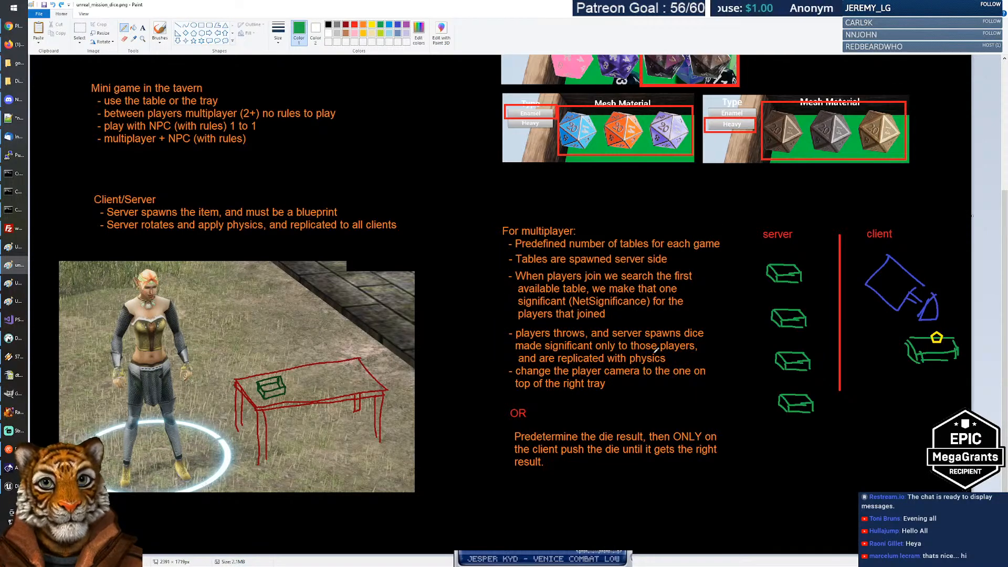
scroll(622, 372, up, 3)
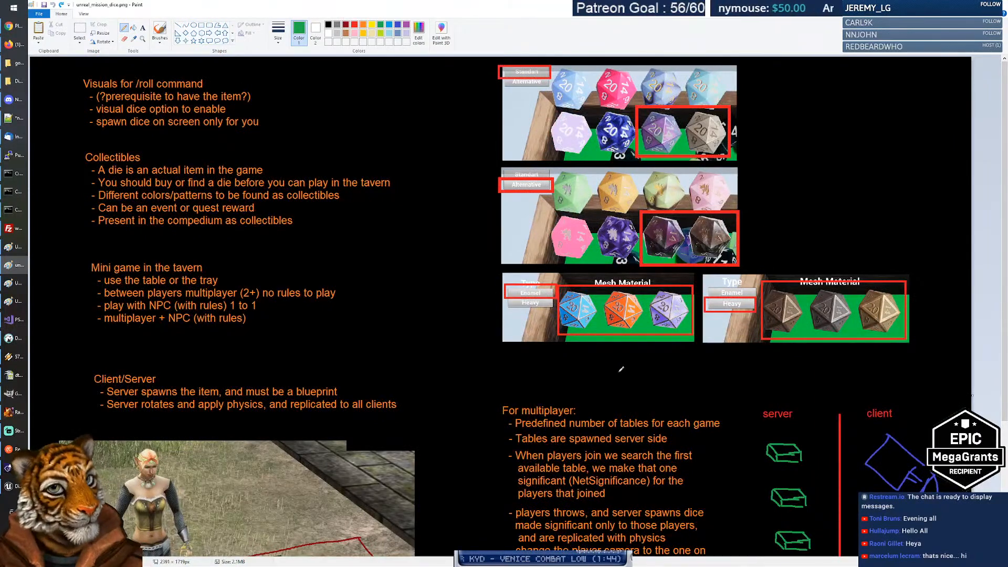
scroll(418, 333, down, 3)
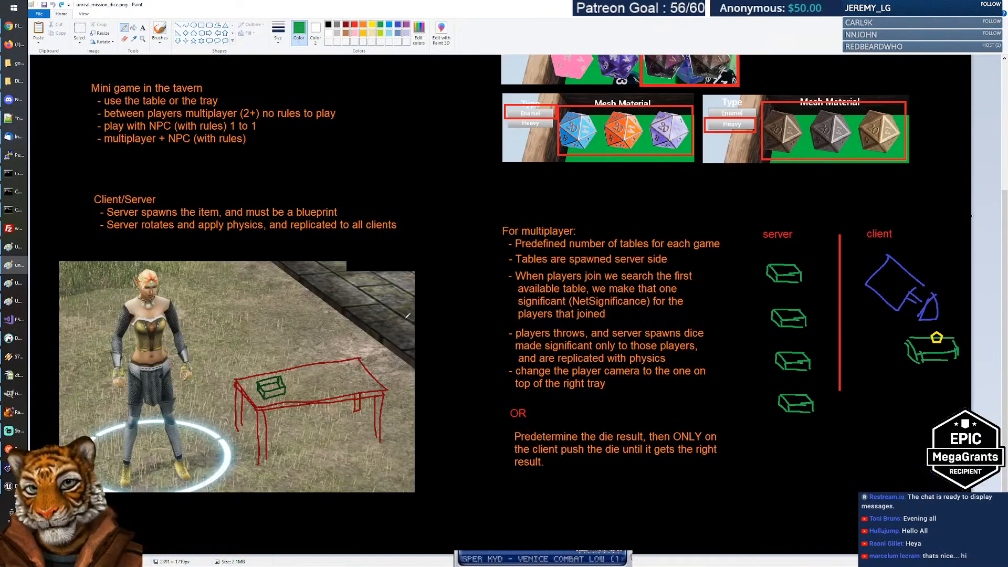
scroll(406, 314, up, 3)
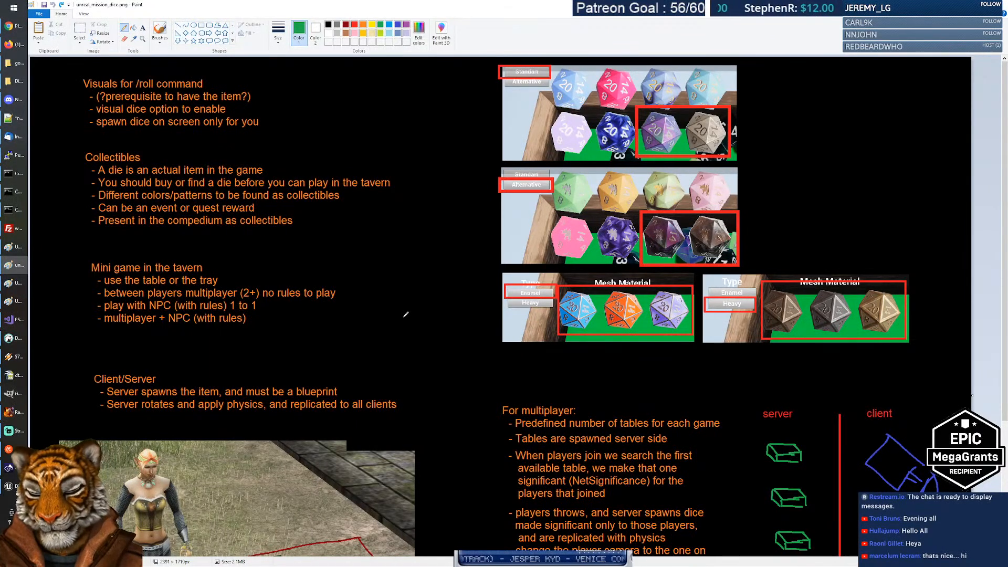
Switch to the DiceCup project in Unreal Editor, decline reopening the previous asset editors, and view the dice cup up close.
click(14, 489)
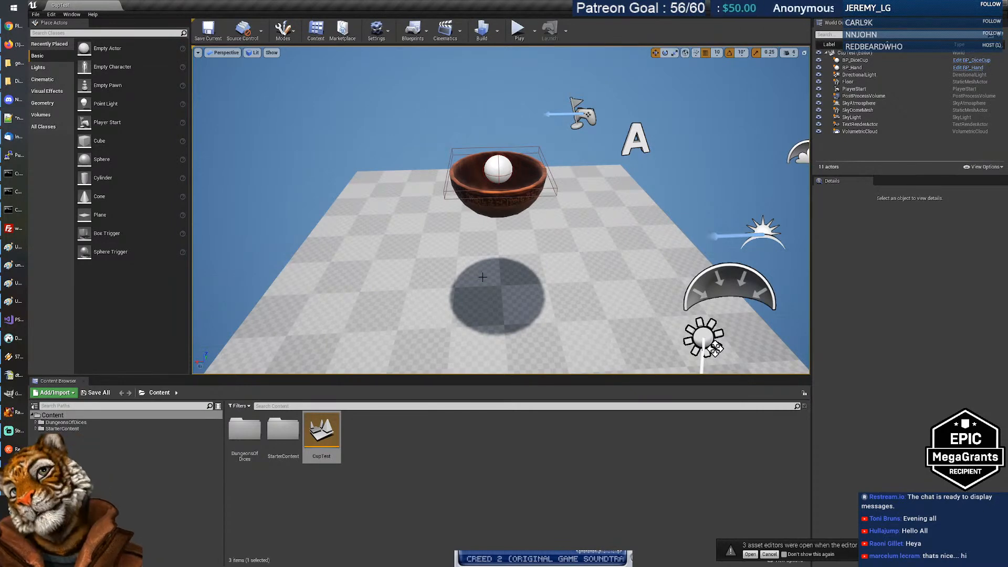
right_drag(531, 235, 520, 216)
key(w)
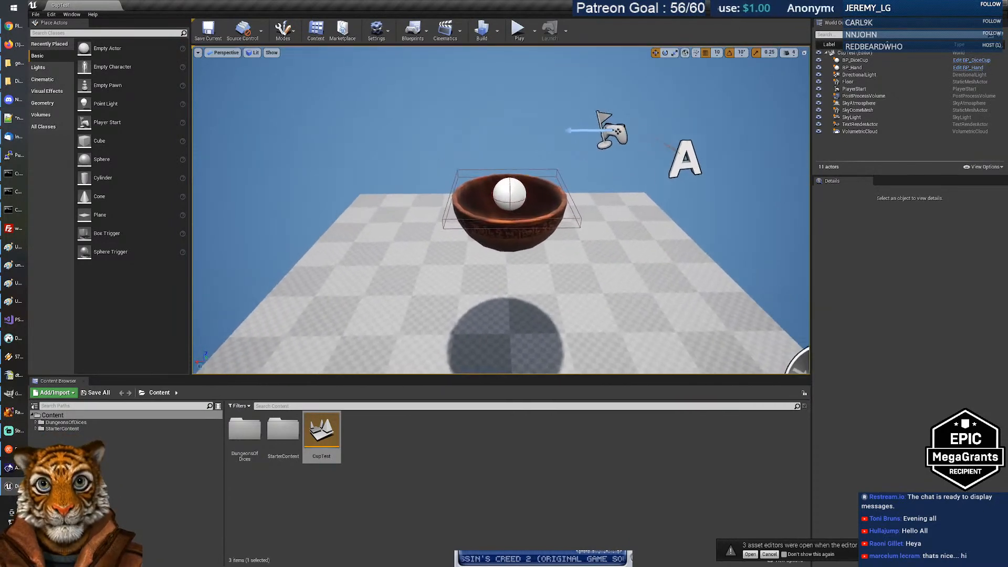
scroll(665, 327, down, 5)
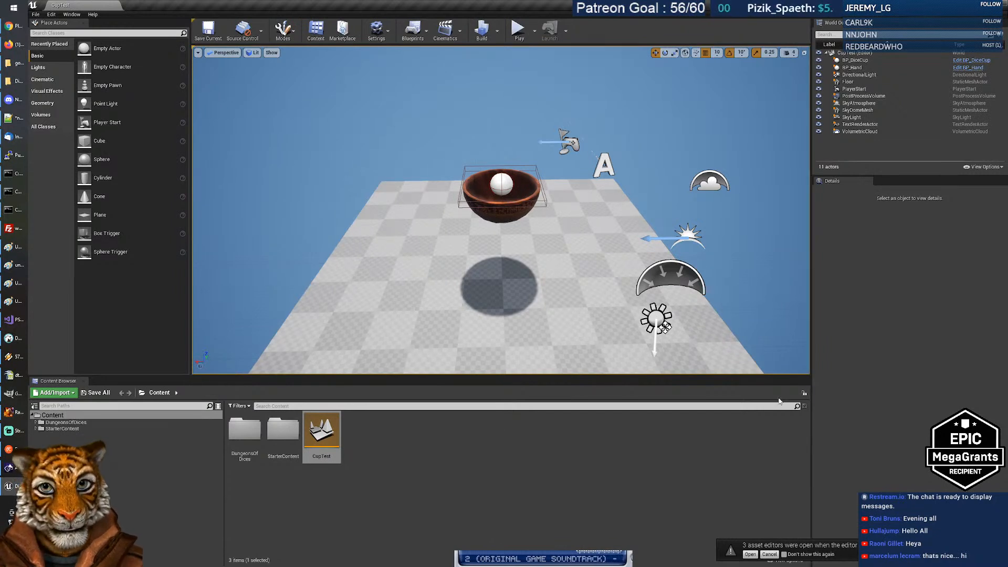
click(770, 553)
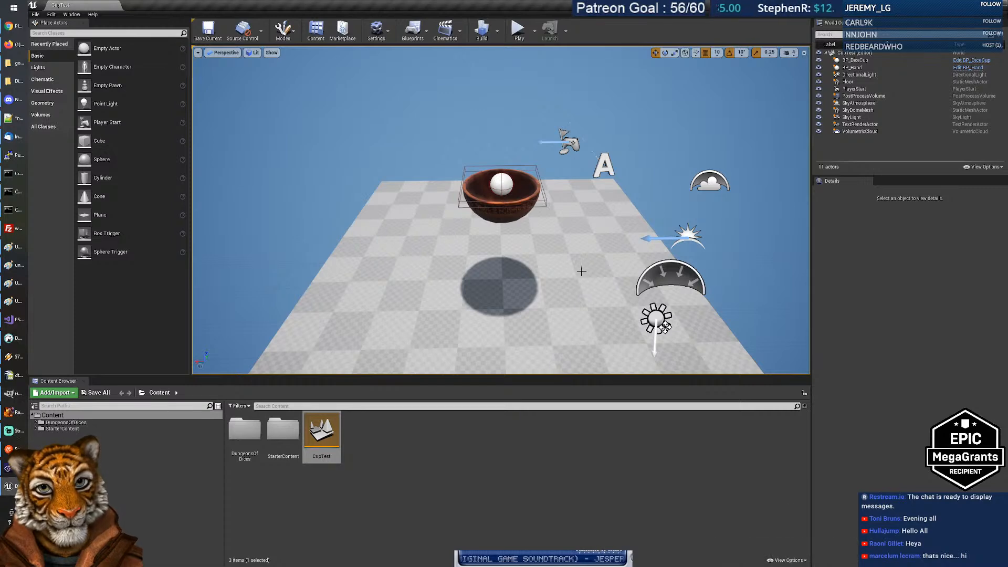
scroll(665, 327, up, 5)
scroll(518, 84, down, 2)
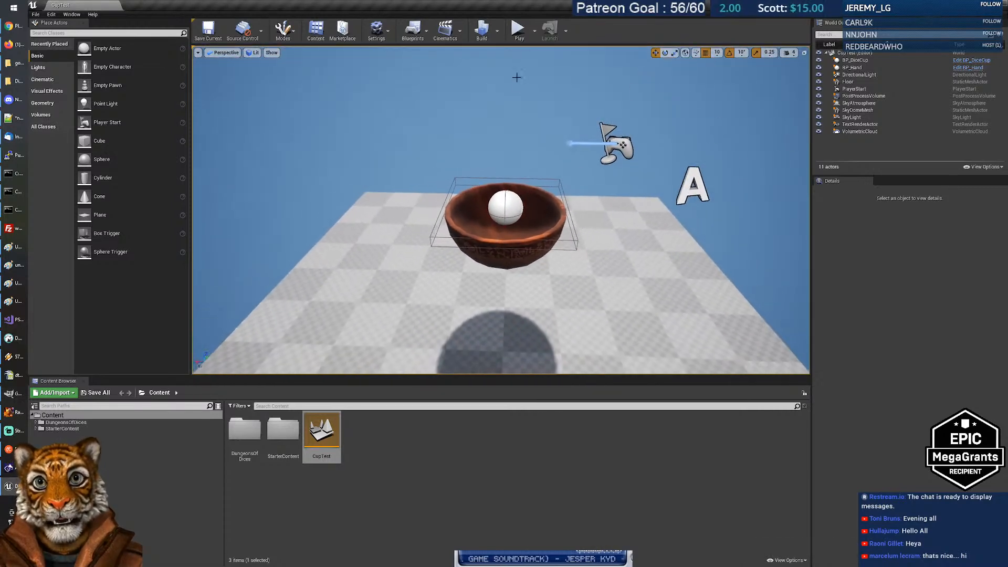
Play the CupTest level briefly, and move the "Add preroll results in Coconut BP" text to the floor's far edge behind the cup.
click(517, 31)
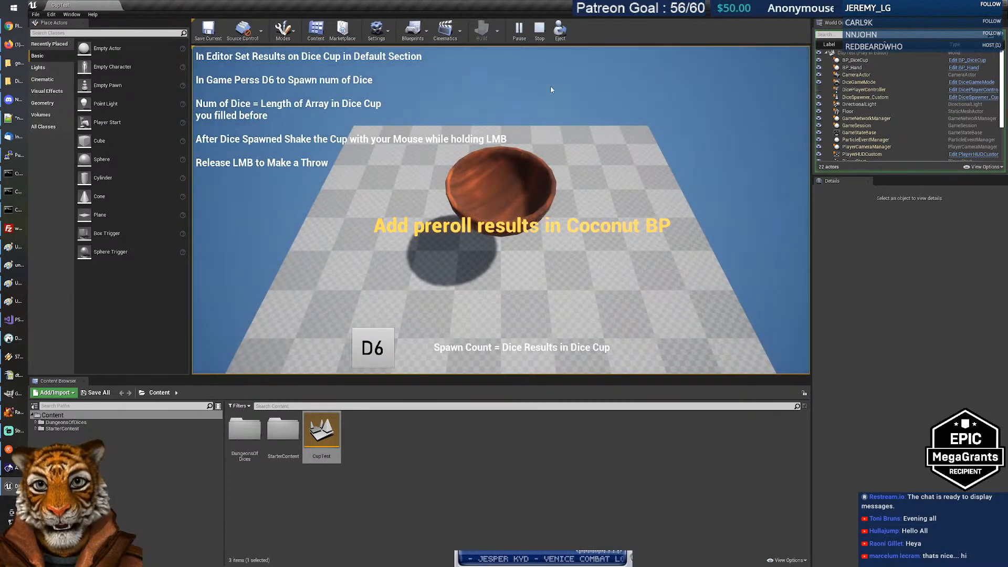
click(540, 30)
click(584, 226)
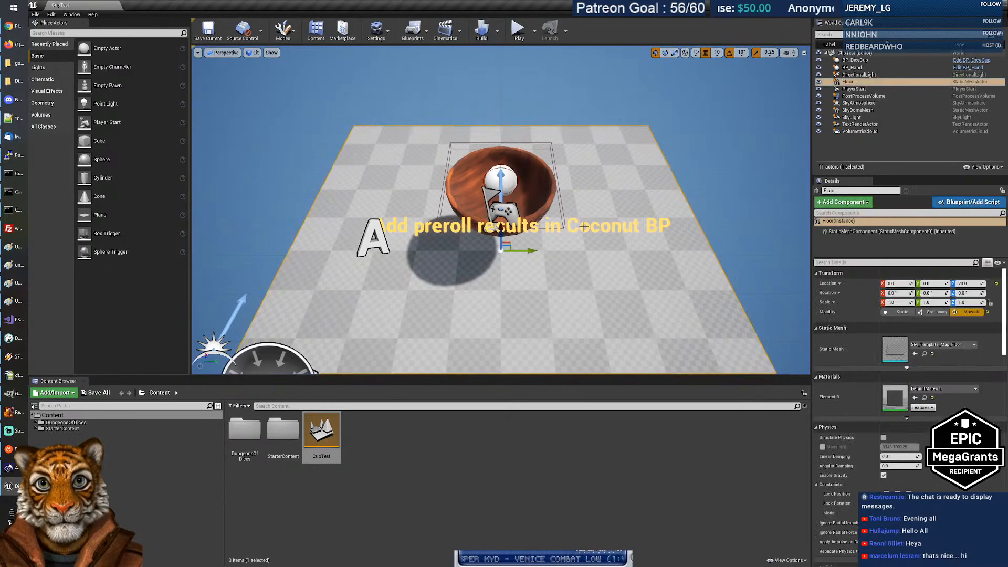
drag(383, 214, 416, 115)
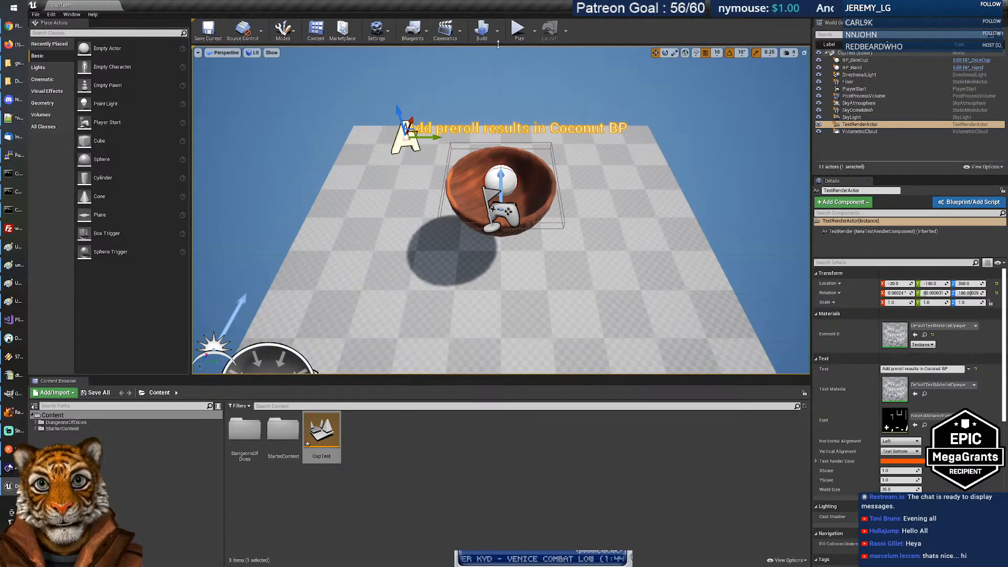
Play the CupTest level and enlarge the game viewport in height and width.
click(519, 29)
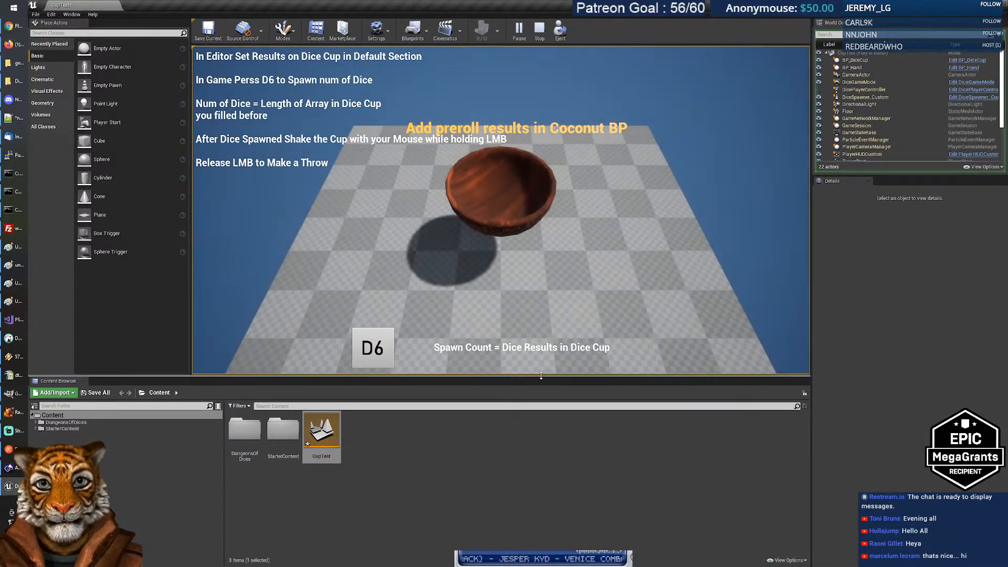
drag(542, 376, 543, 461)
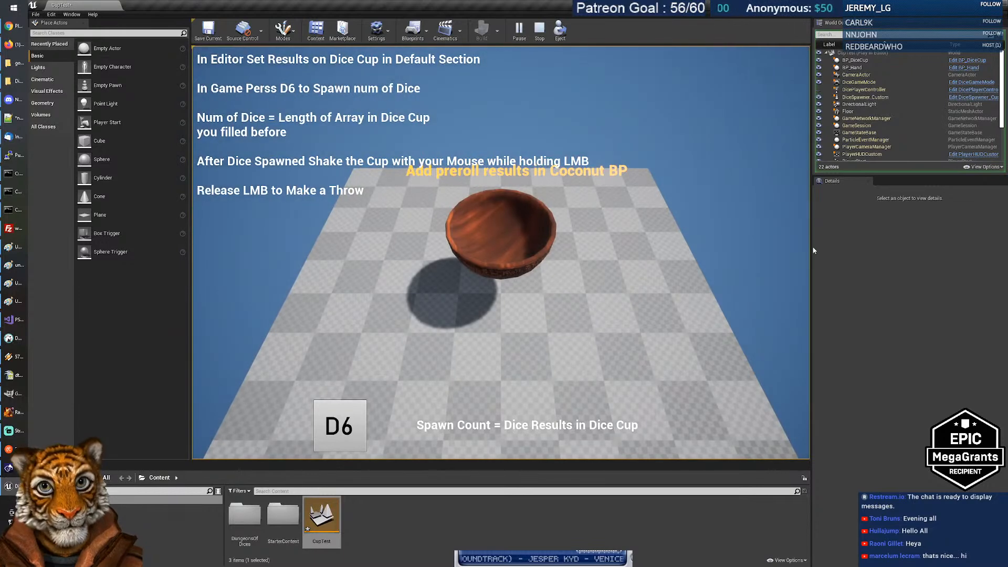
drag(811, 245, 837, 244)
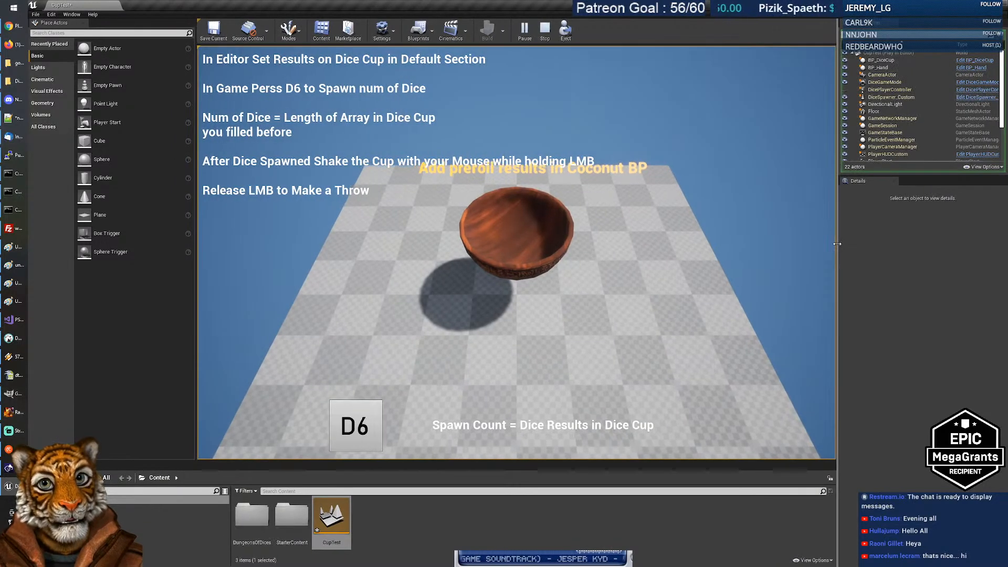
Spawn the D6 dice in the cup, shake and throw them onto the floor, and end the play session.
click(374, 417)
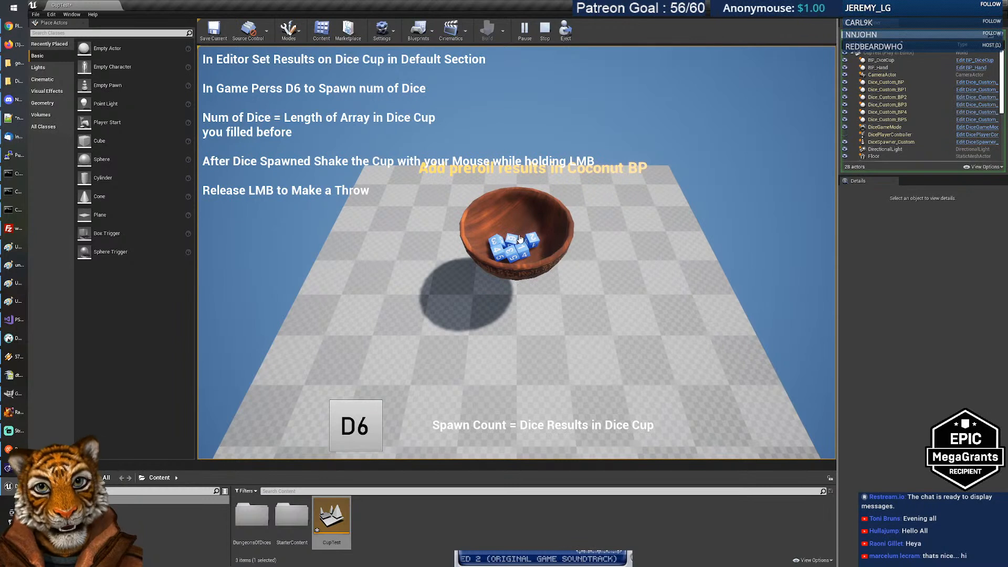
drag(524, 234, 531, 263)
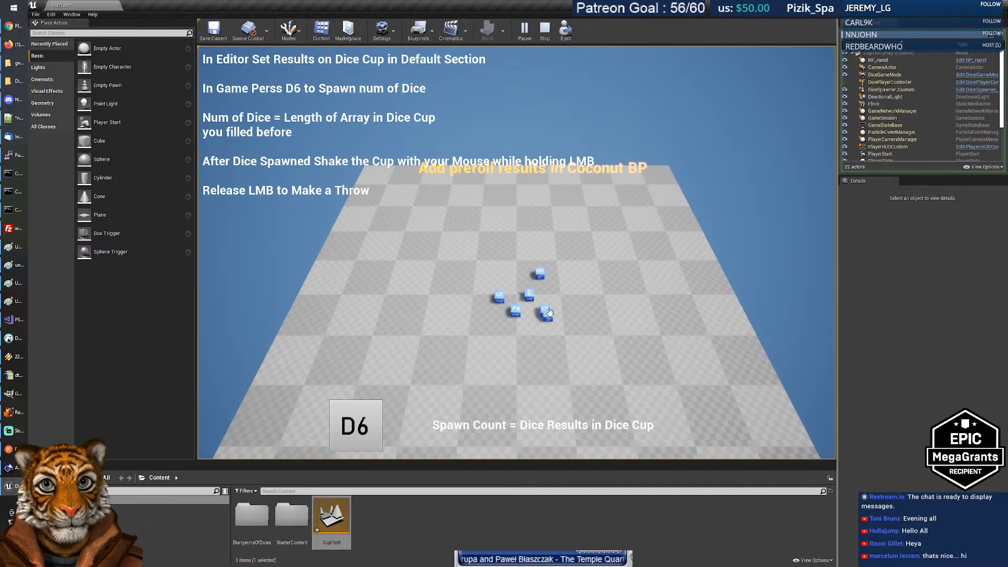
click(546, 32)
Replay the level, spawn D6 dice again, shake the cup around the floor, throw the dice, and stop playing.
click(524, 30)
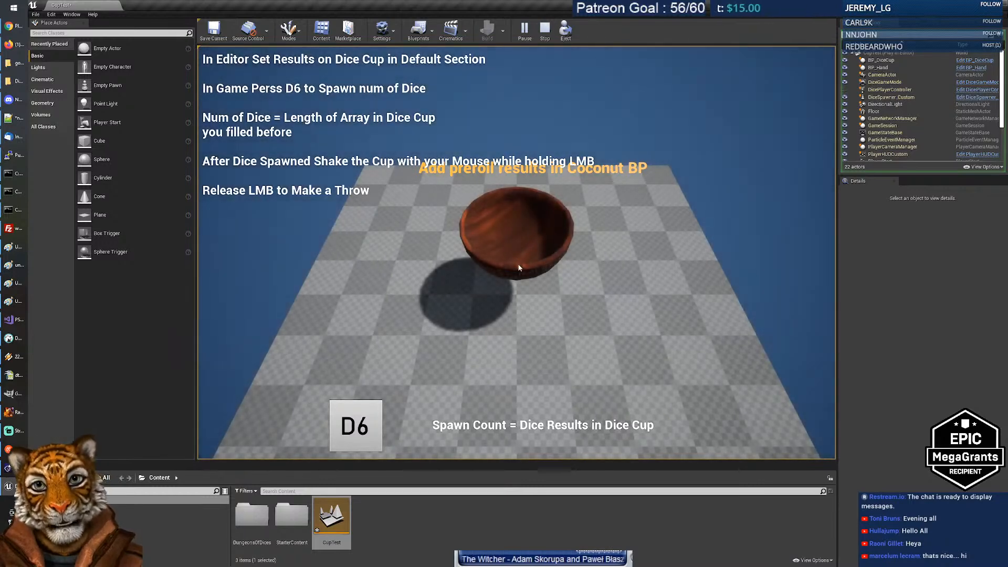
click(356, 425)
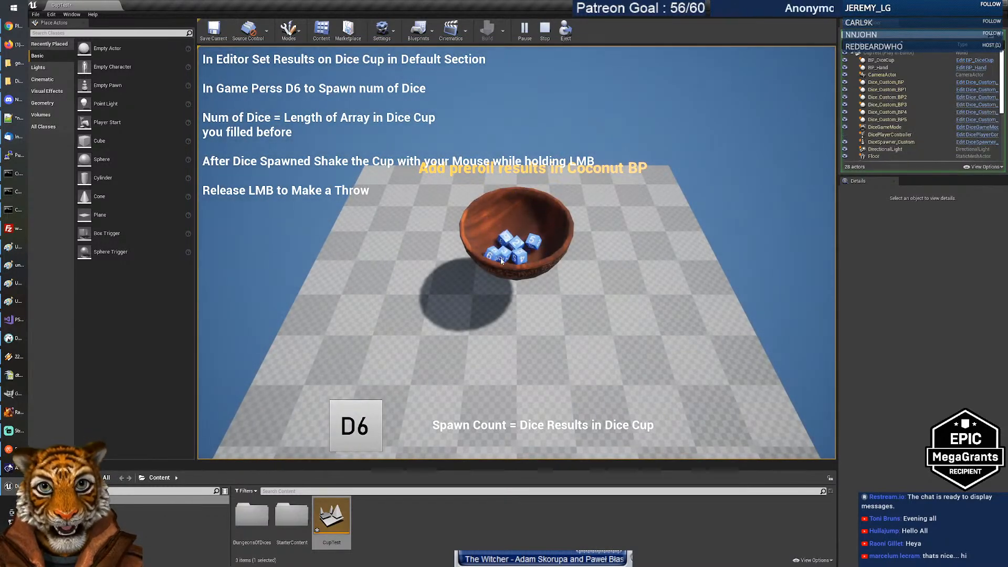
drag(524, 239, 324, 300)
drag(523, 378, 530, 273)
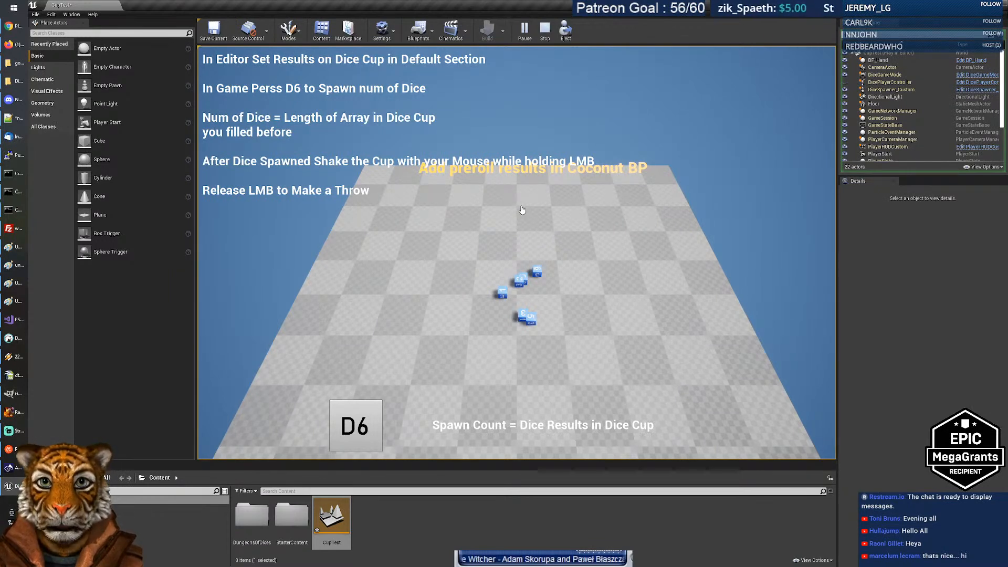
click(545, 29)
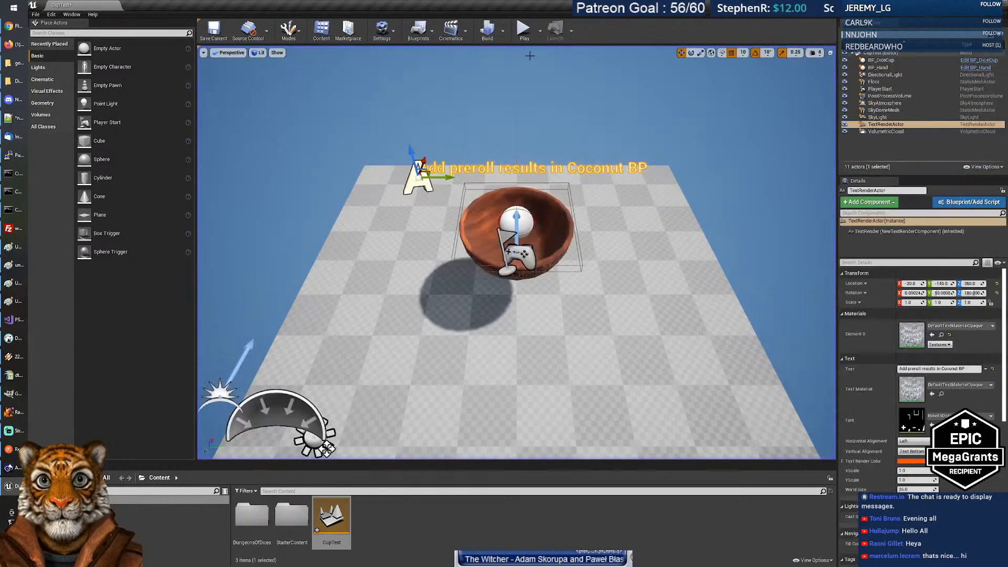
Run two more play sessions, spawning and throwing the D6 dice in each, and return to editing the level.
click(524, 29)
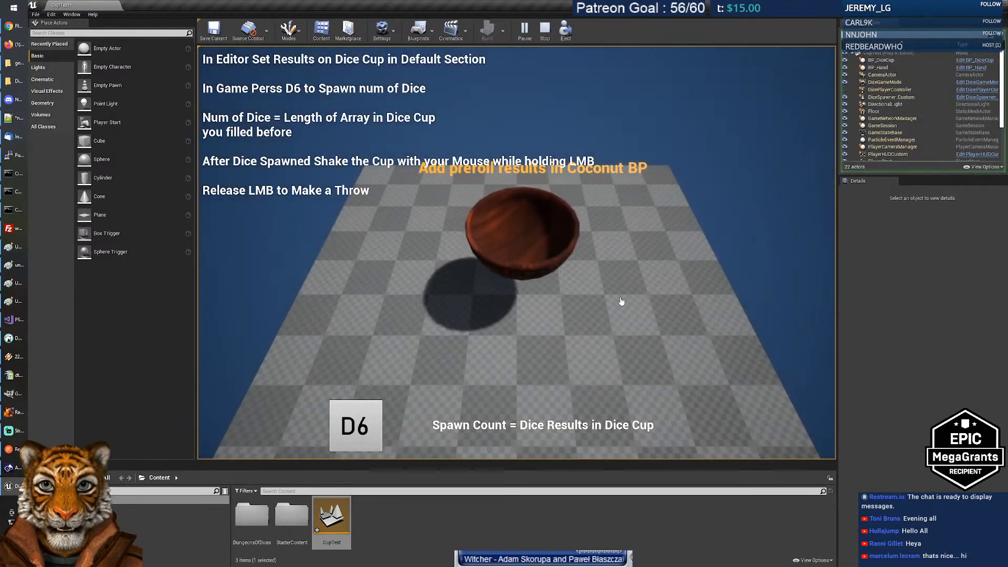
key(6)
drag(621, 300, 587, 308)
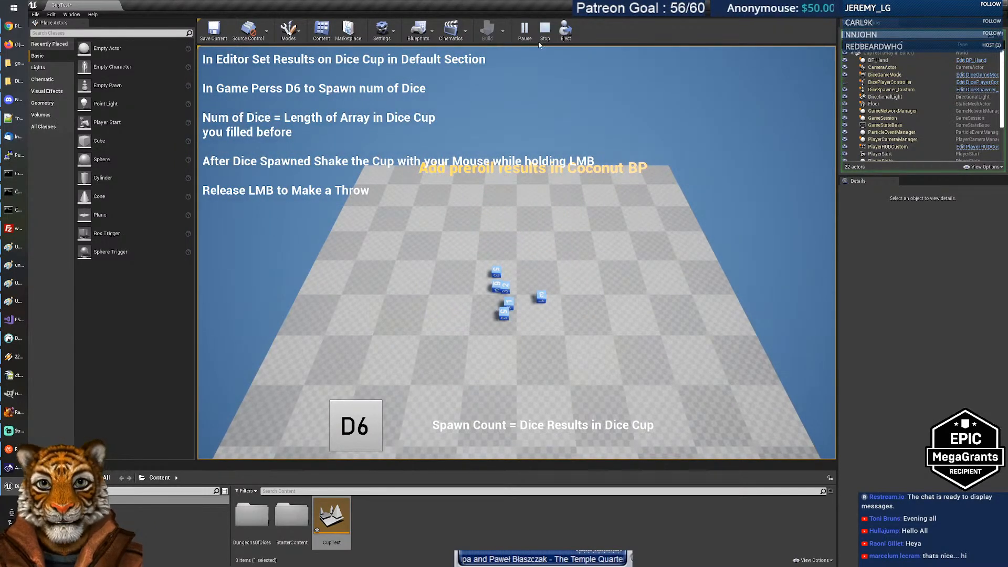
click(545, 30)
click(524, 29)
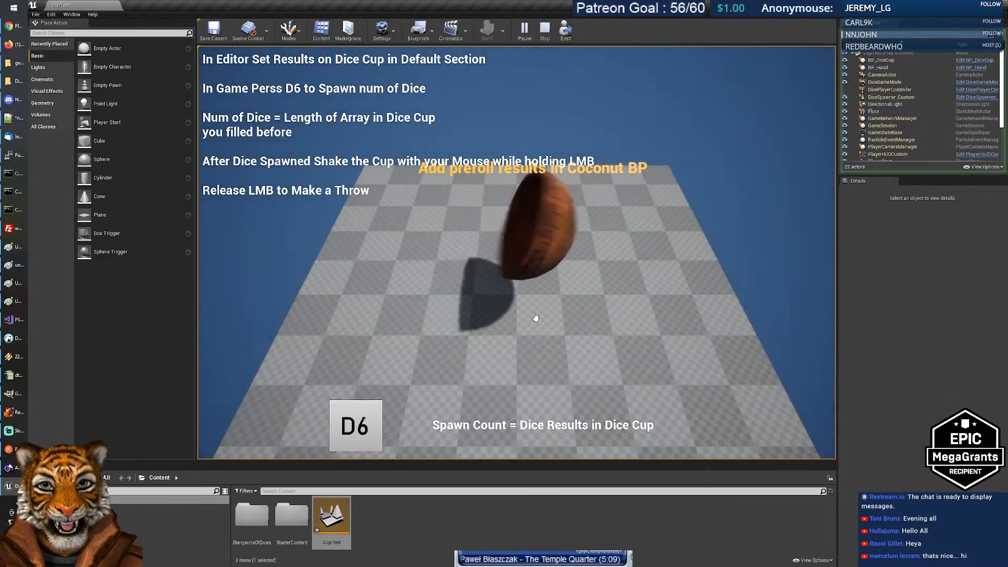
click(494, 304)
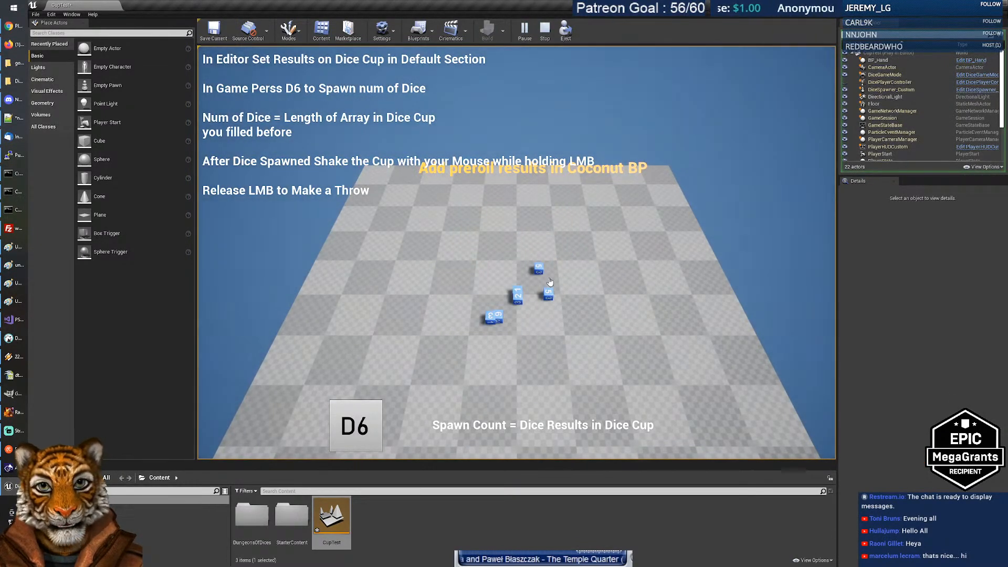
click(546, 36)
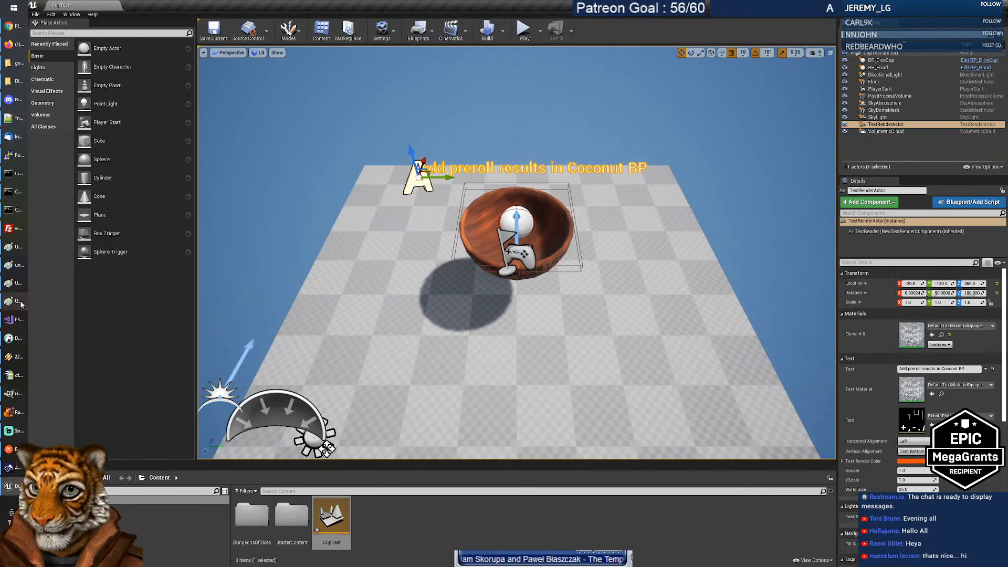
Switch back to the unreal_mission_dice.png drawing in Paint and show its multiplayer and client/server notes.
mouse_move(14, 301)
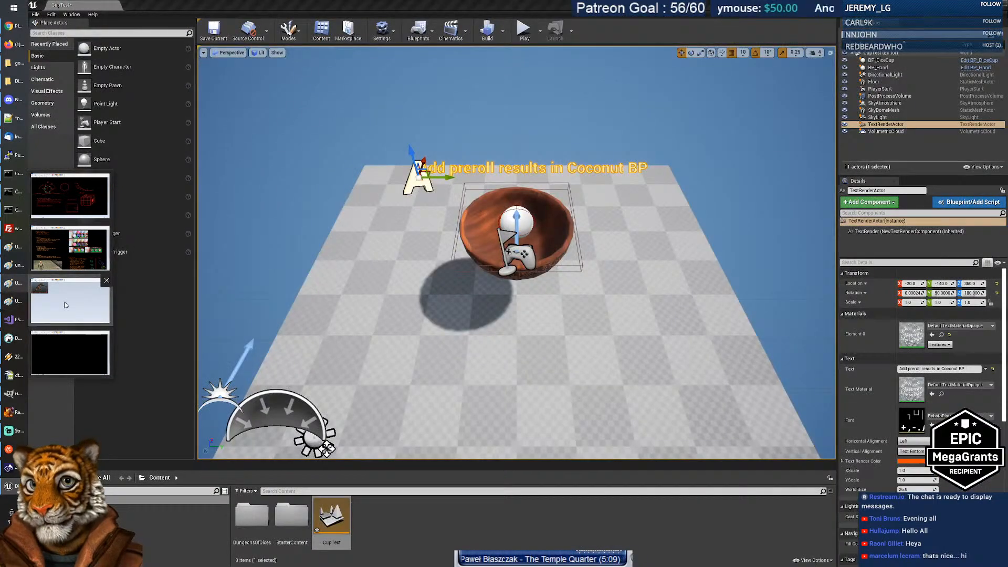
click(64, 301)
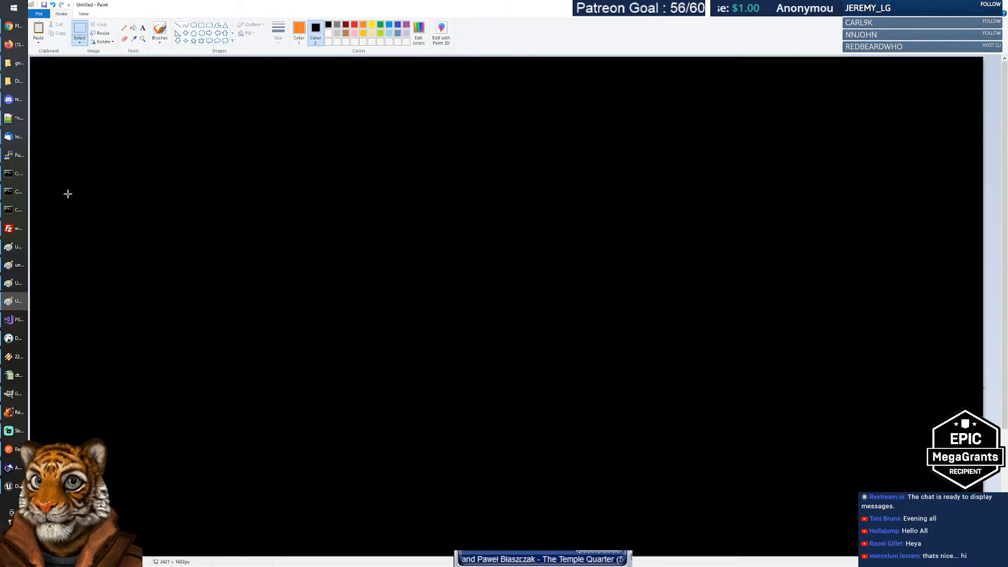
click(14, 283)
click(15, 266)
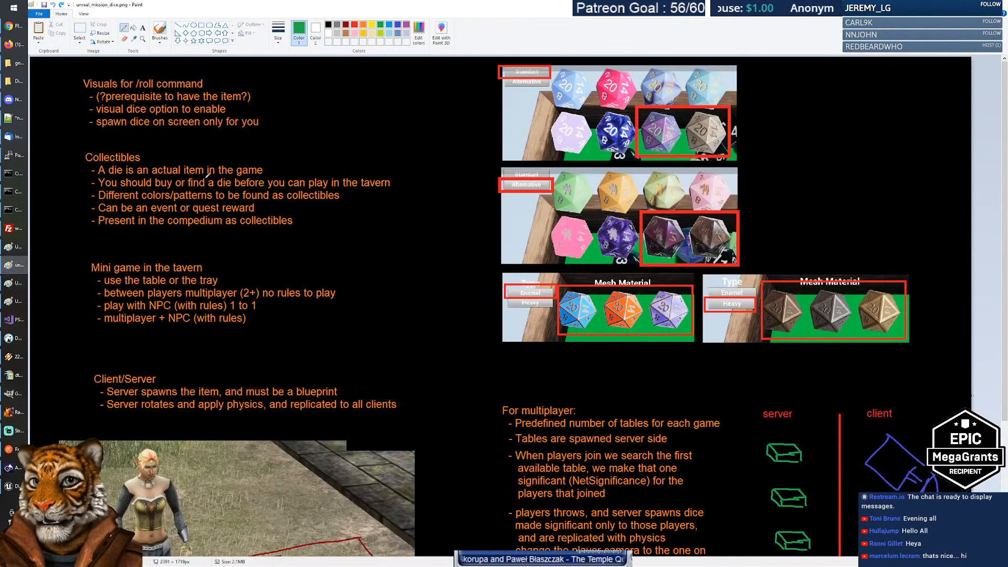
scroll(638, 304, down, 3)
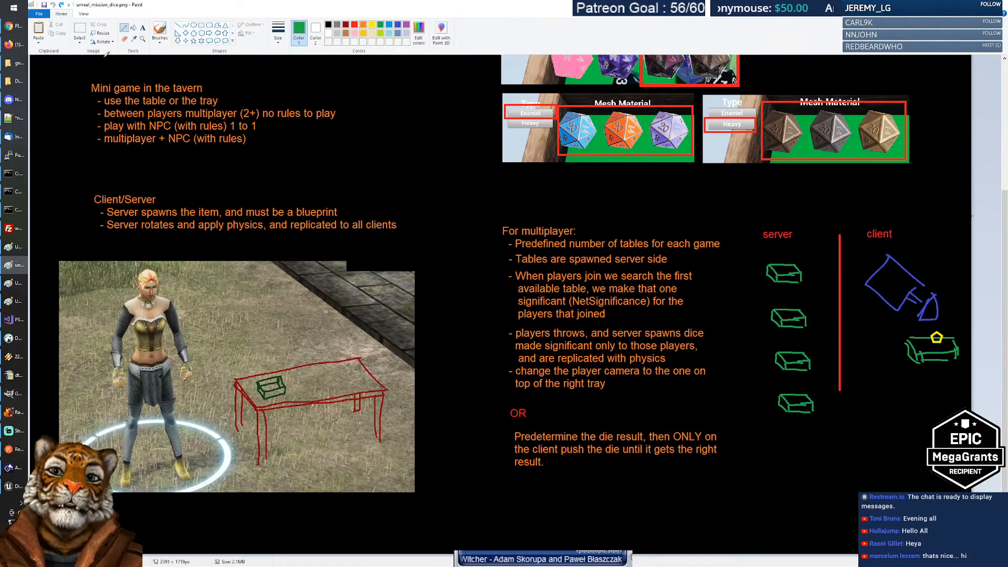
click(79, 29)
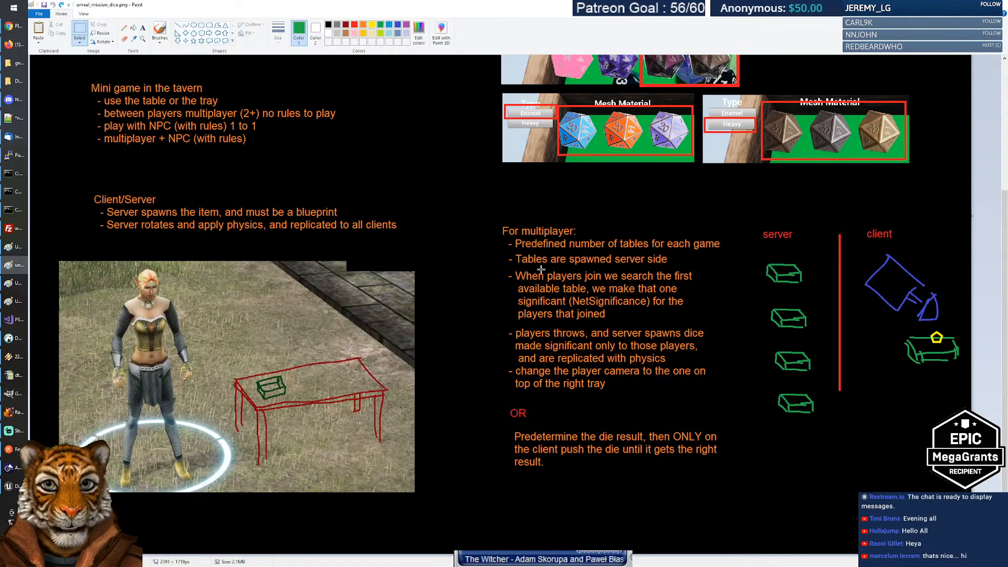
mouse_move(493, 213)
mouse_down()
mouse_move(908, 466)
mouse_move(964, 489)
mouse_up()
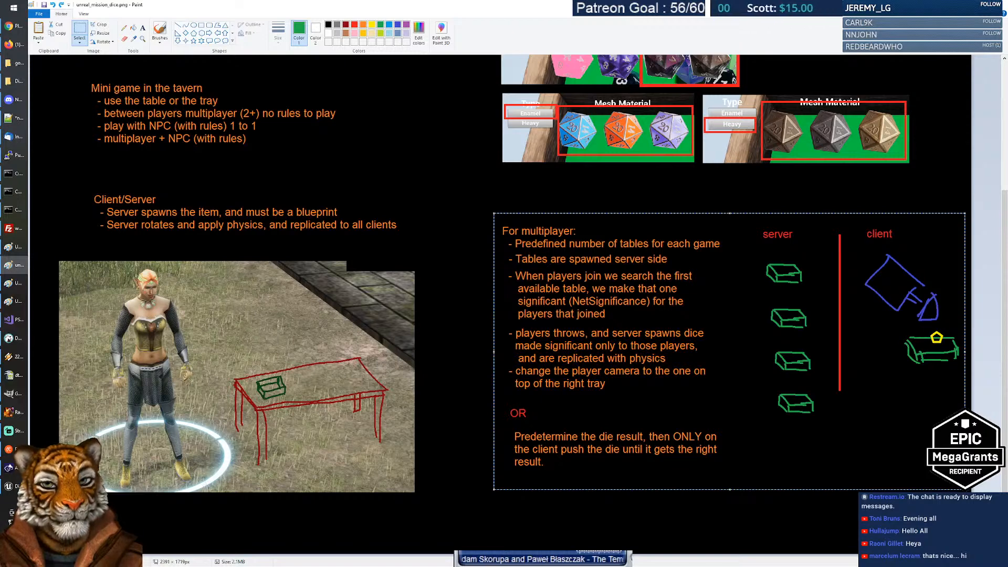
click(617, 202)
mouse_move(761, 257)
mouse_down()
mouse_move(802, 306)
mouse_move(824, 431)
mouse_up()
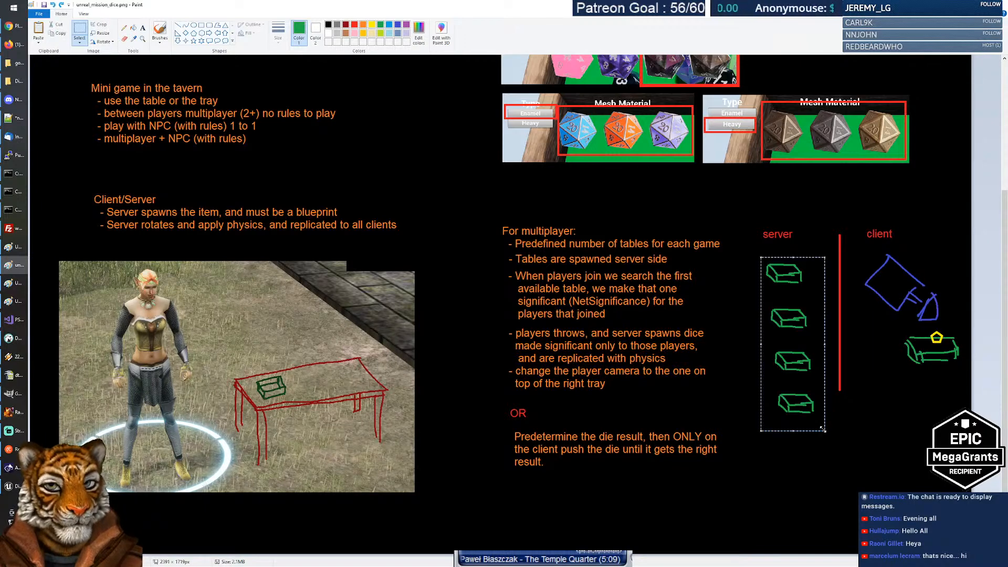
key(Delete)
key(ctrl+z)
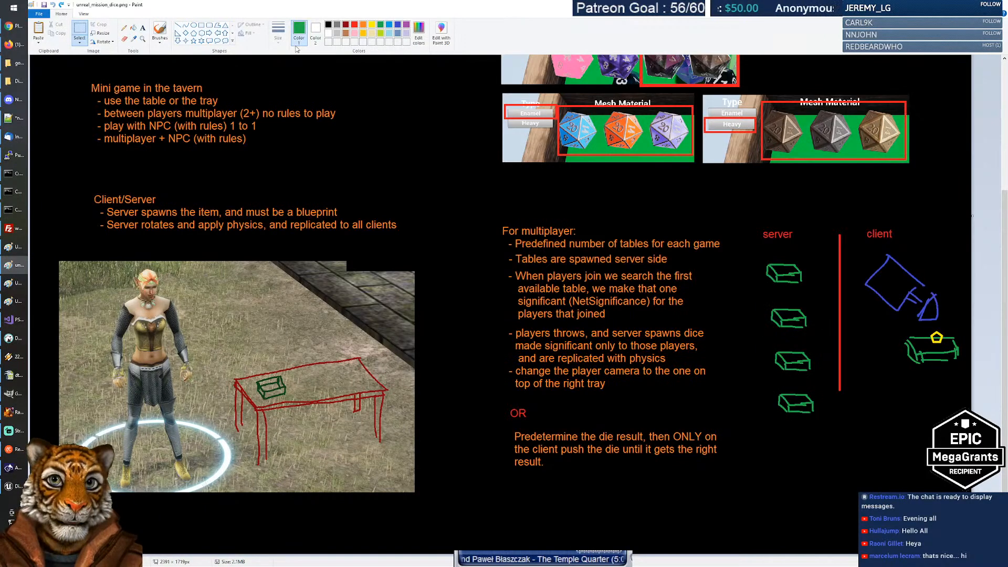
Set the background colour to black and delete the four green table sketches under the server heading.
click(315, 32)
click(328, 24)
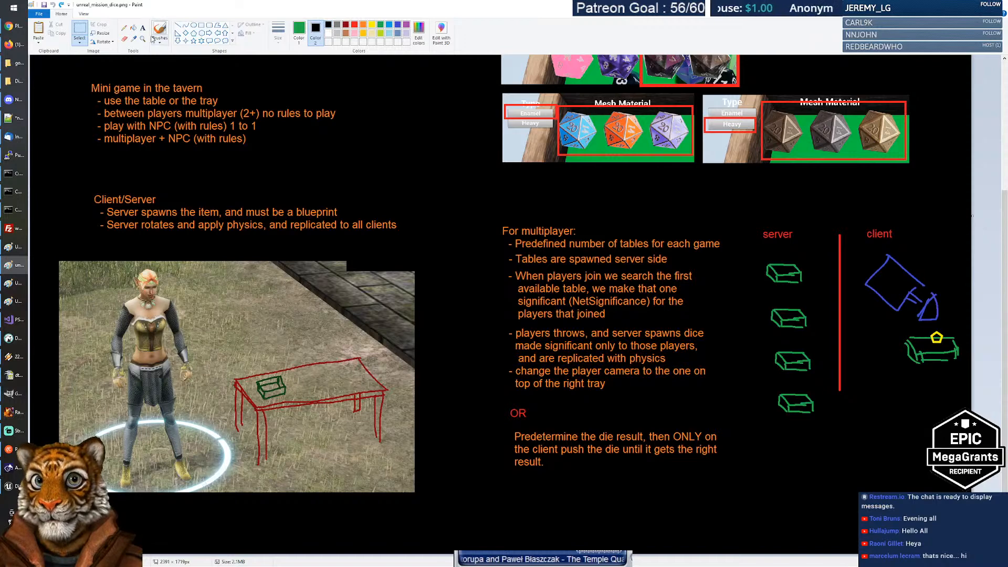
mouse_move(756, 254)
mouse_down()
mouse_move(807, 340)
mouse_move(822, 432)
mouse_up()
key(Delete)
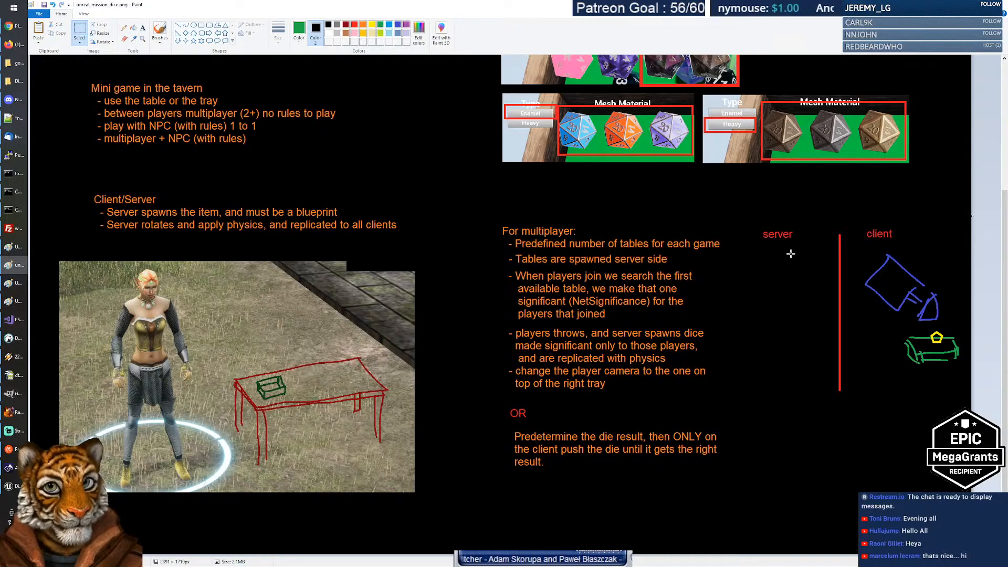
Add green text under the server heading reading "Rolls" and "Sends results" on two lines, with the text box narrowed to fit.
click(142, 29)
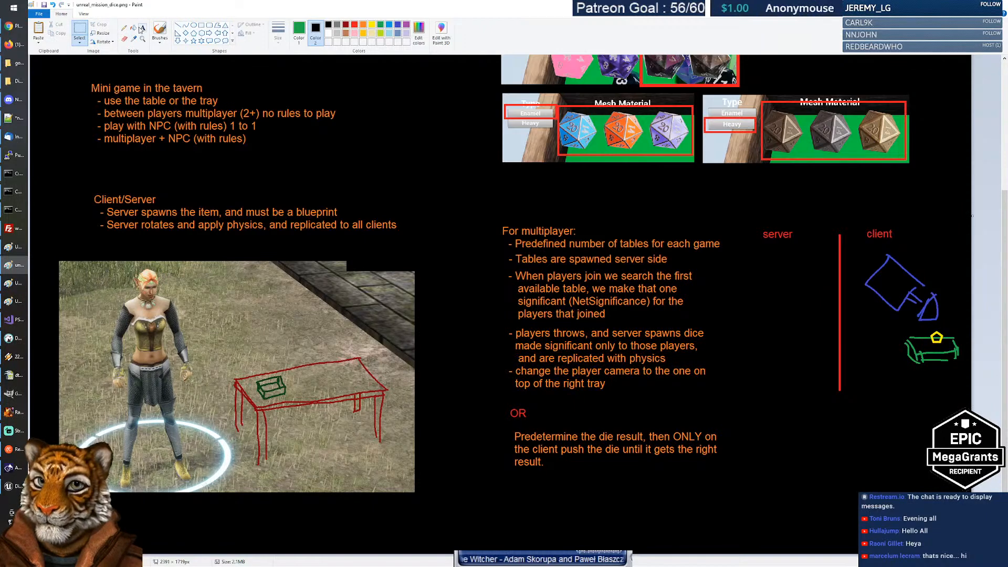
click(764, 249)
text(Rol)
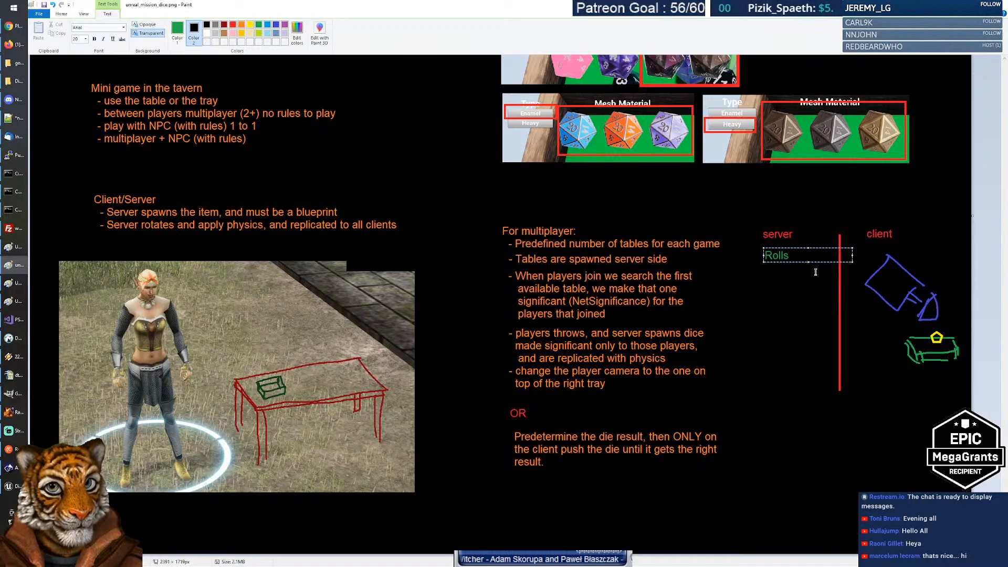
text(ls)
key(Return)
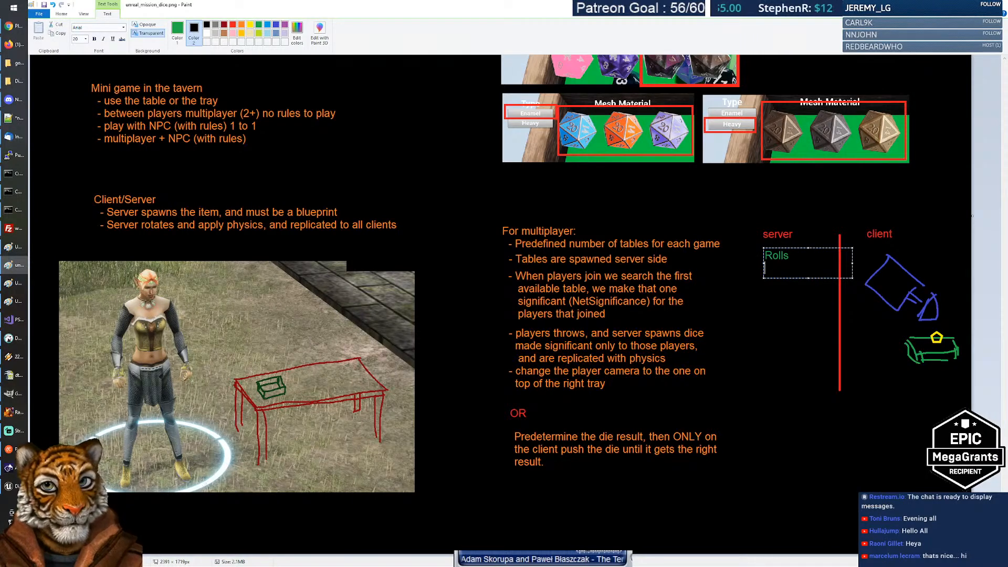
text(Sends results)
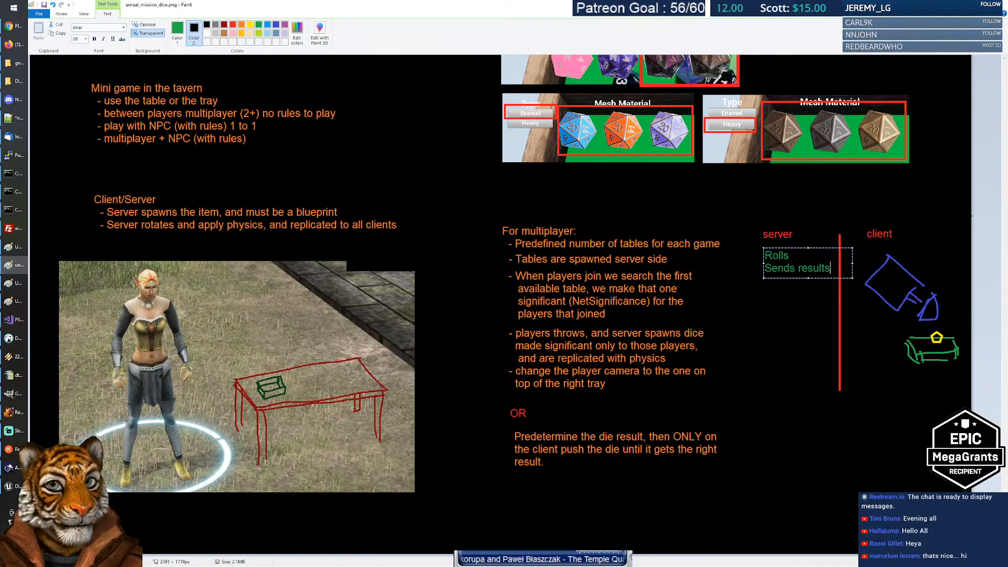
drag(851, 265, 833, 262)
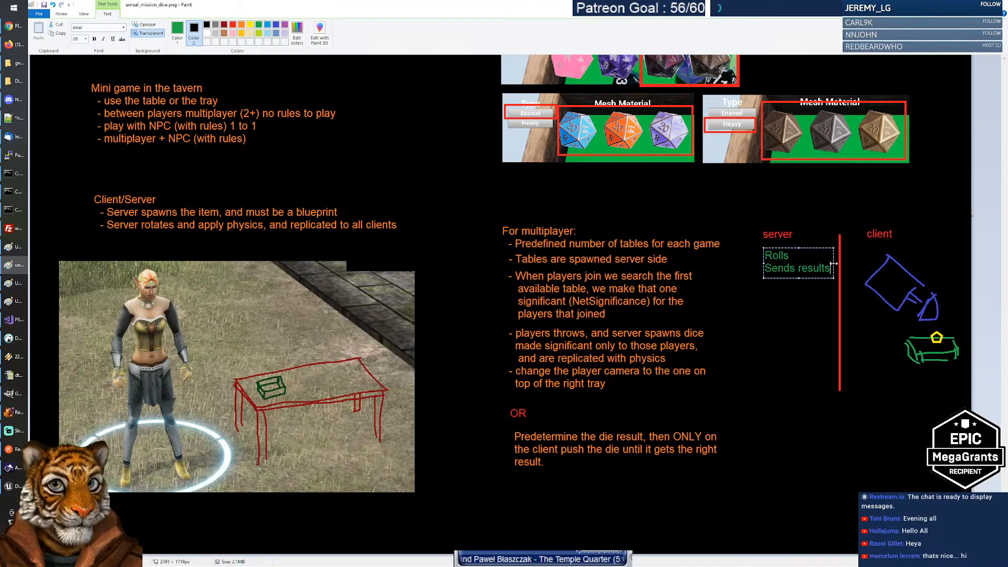
click(873, 292)
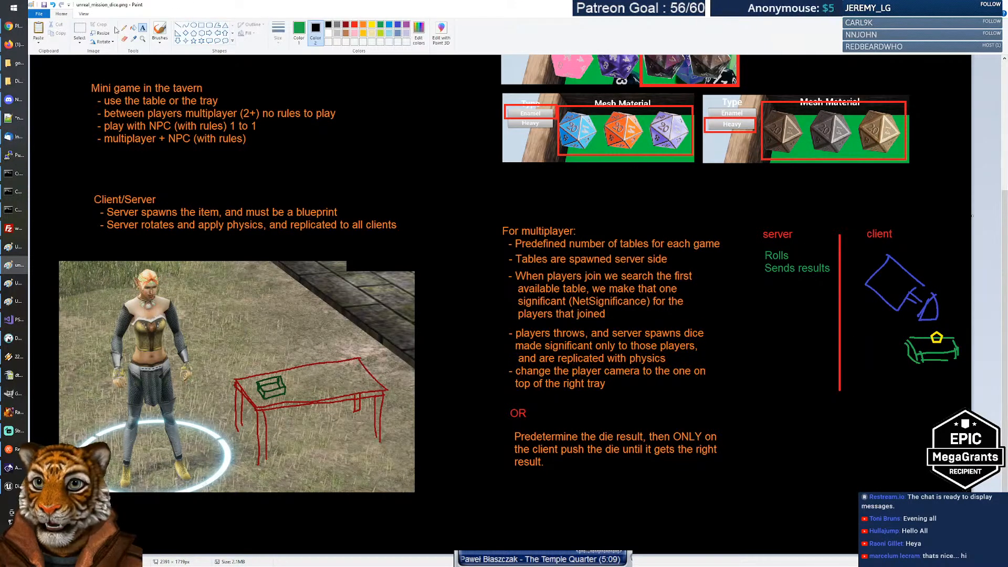
Cut a small gap in the red vertical line between server and client, just below its middle.
click(80, 32)
drag(823, 293, 851, 308)
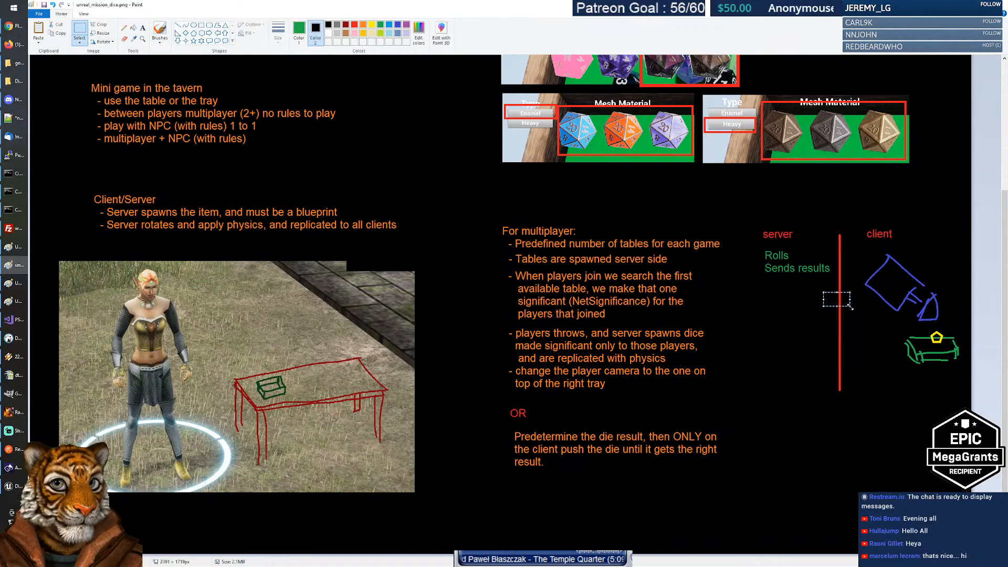
key(Delete)
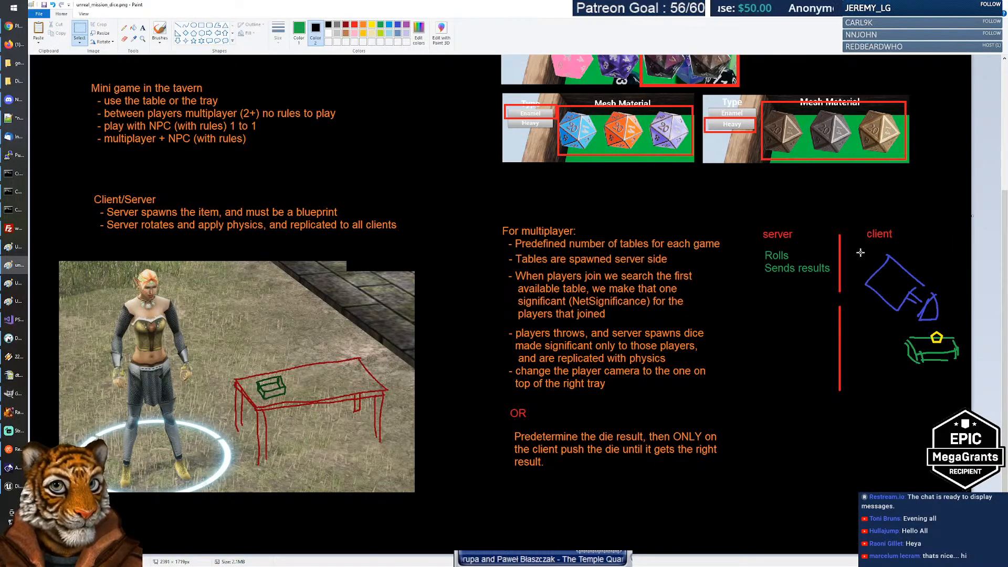
Replace the blue camera sketch under client with the green tray and yellow die, and place a copy of the tray below it.
mouse_move(861, 250)
mouse_down()
mouse_move(948, 322)
mouse_move(924, 337)
mouse_move(966, 370)
mouse_move(905, 279)
mouse_up()
key(Delete)
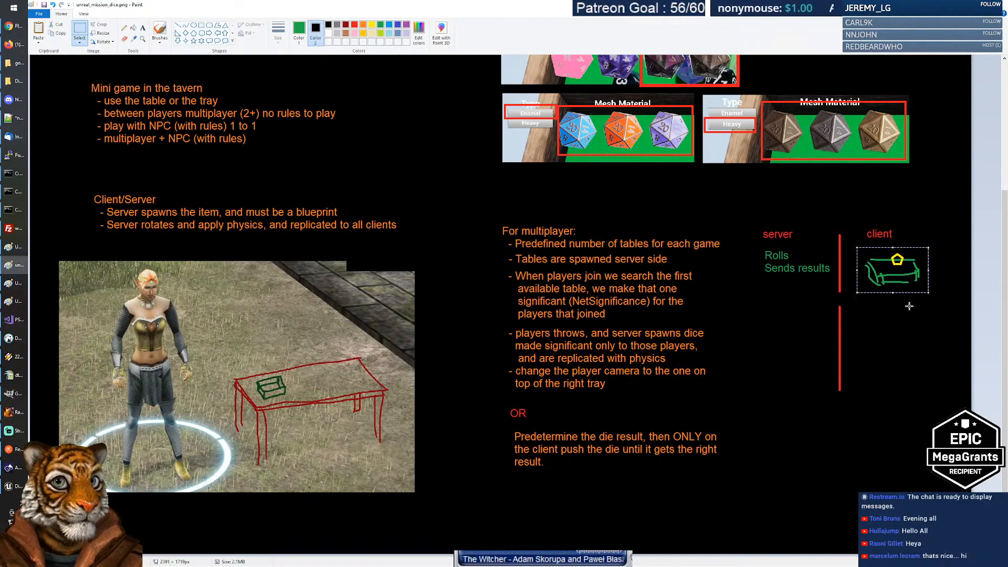
key(ctrl+c)
click(891, 325)
key(ctrl+v)
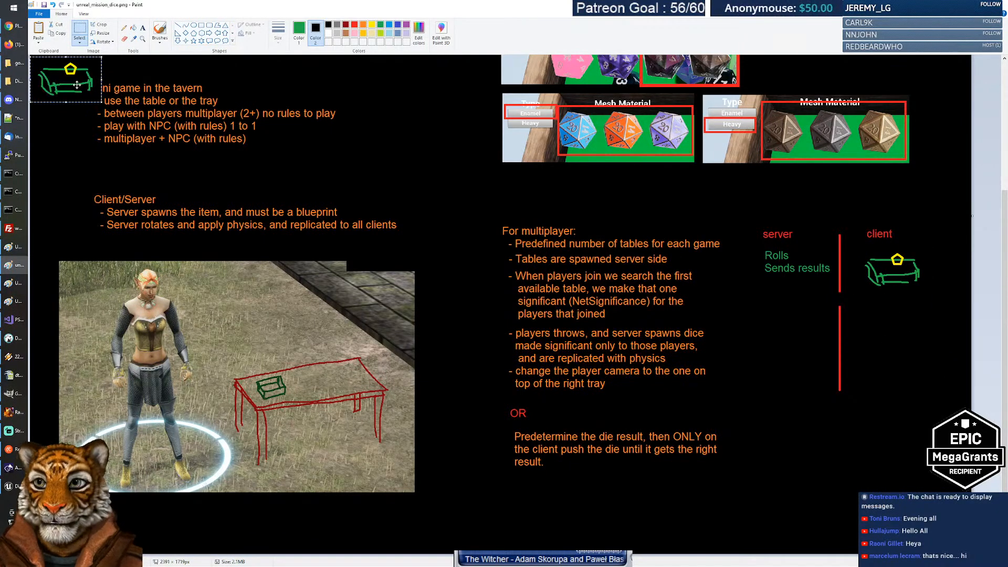
drag(77, 85, 925, 368)
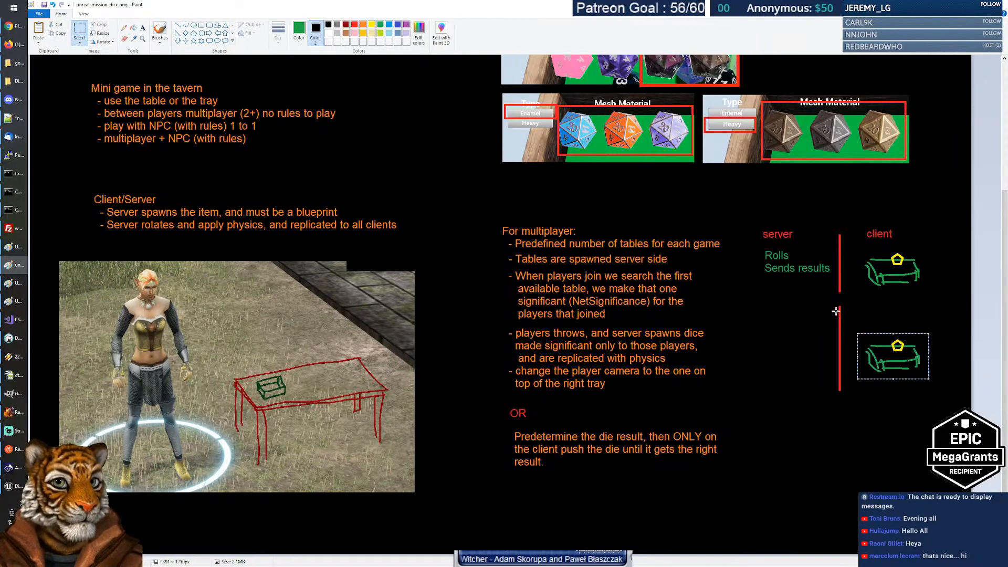
Shift the lower red line segment and tray copy slightly down, and move the tray copy up beside the upper part of the segment.
drag(829, 304, 944, 406)
drag(931, 304, 931, 316)
click(920, 298)
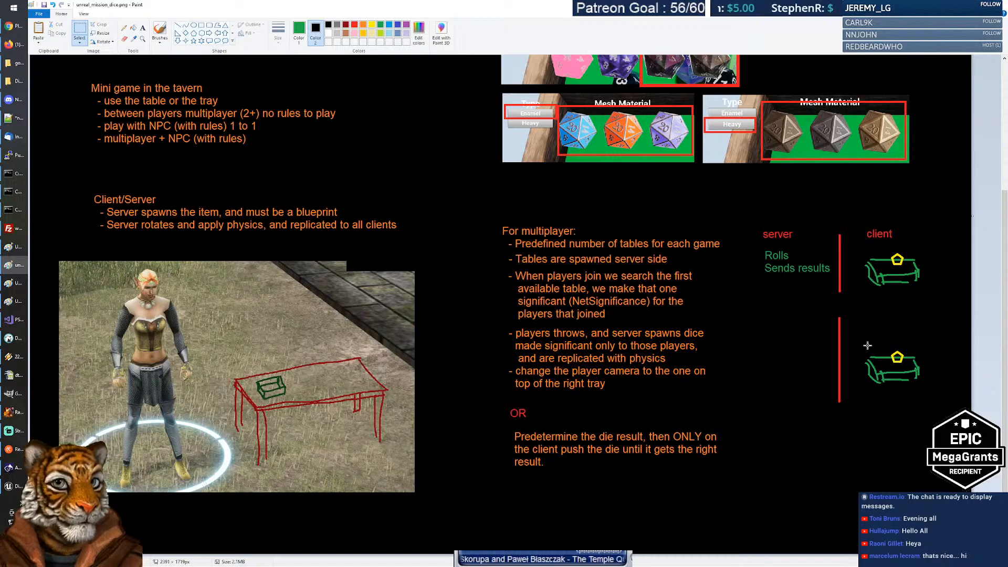
mouse_move(859, 343)
mouse_down()
mouse_move(933, 388)
mouse_move(896, 352)
mouse_up()
click(483, 157)
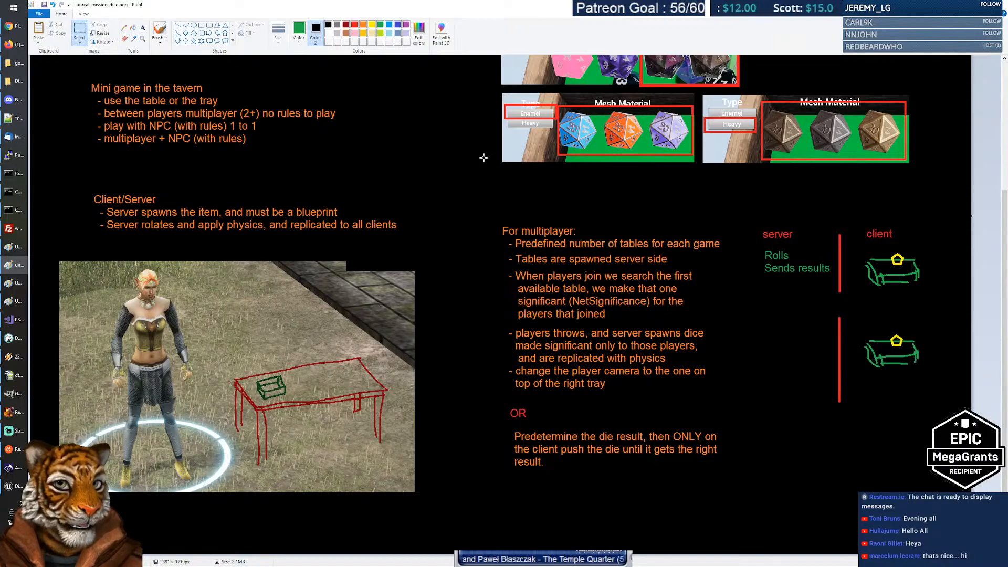
Label the trays in red by adding "1" after the client heading and "client 2" above the lower tray.
click(299, 31)
click(353, 25)
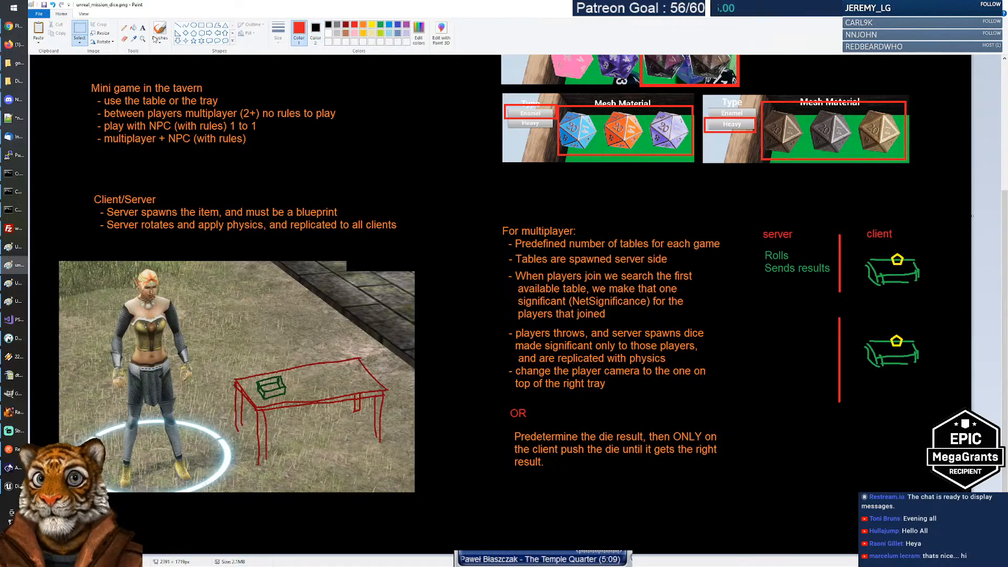
click(142, 28)
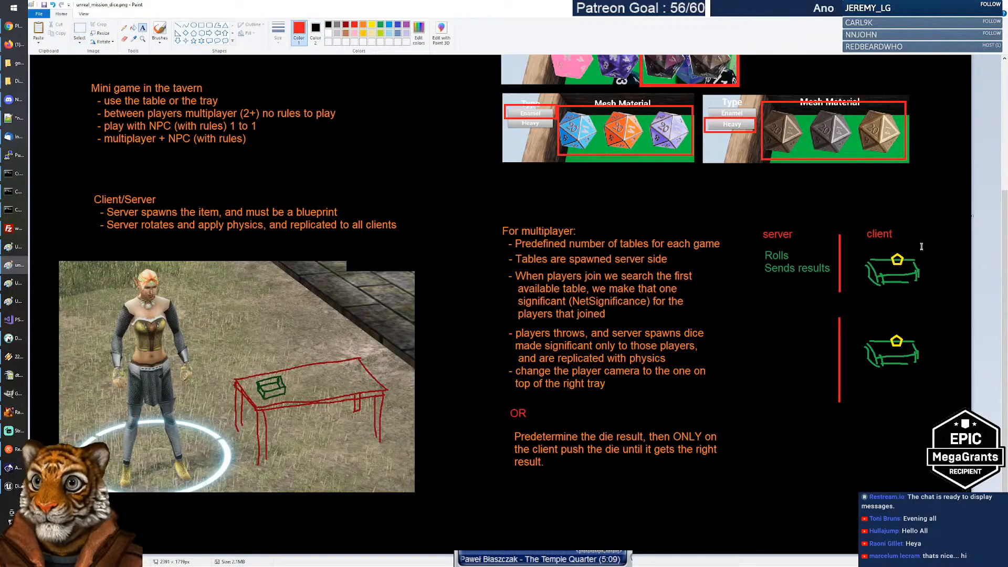
click(895, 235)
text(1)
click(867, 317)
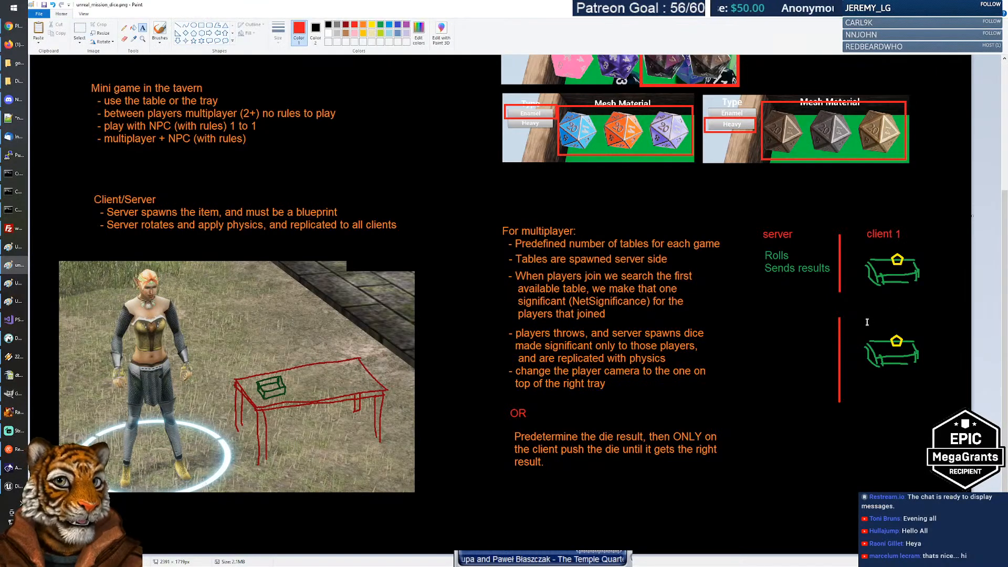
click(868, 316)
text(client 2)
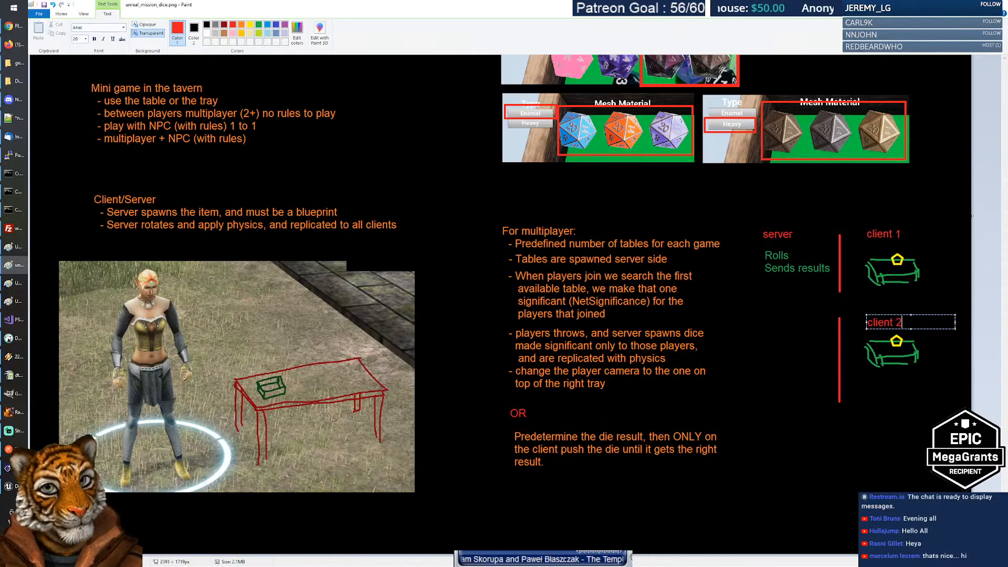
click(898, 362)
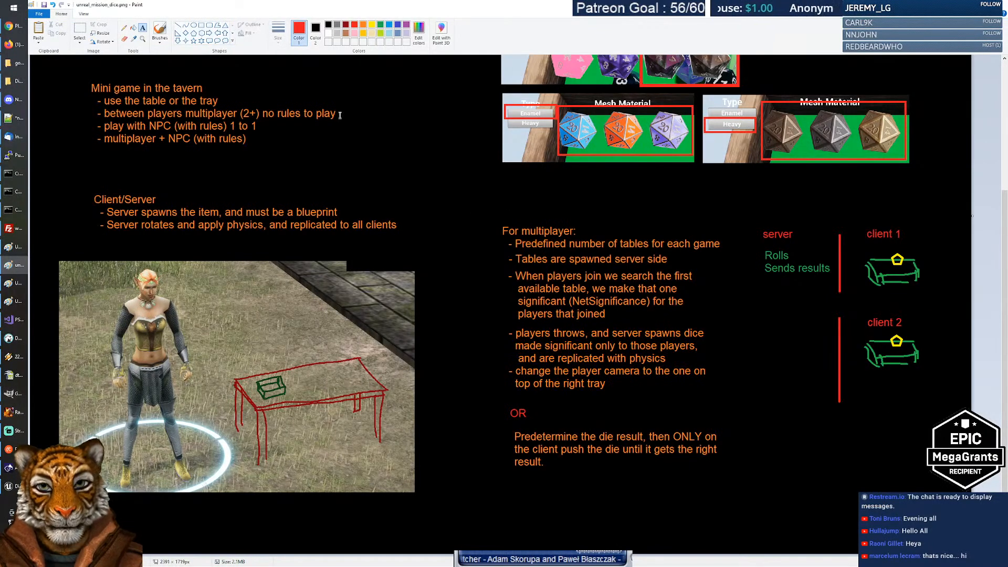
Set the drawing colour to green and move the server heading with its two notes down, level with the gap between the clients.
click(381, 24)
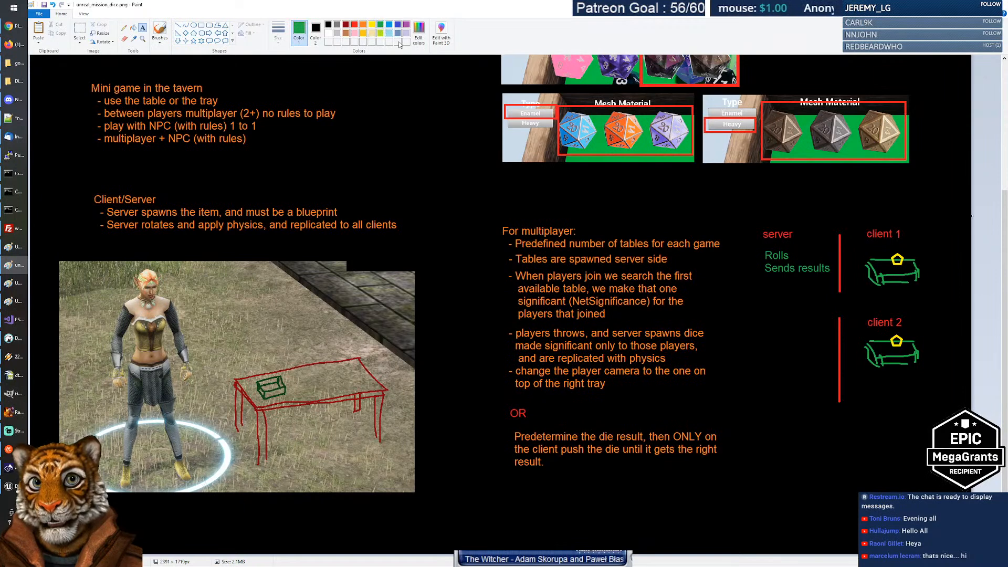
click(79, 31)
mouse_move(756, 223)
mouse_down()
mouse_move(832, 280)
mouse_move(810, 316)
mouse_up()
click(827, 239)
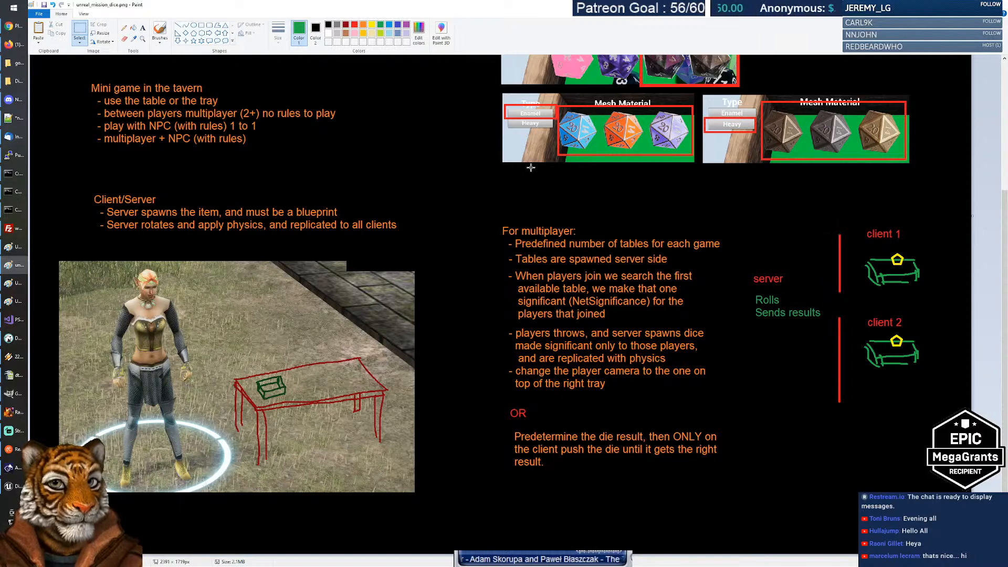
Draw two green freehand arrows from the server notes, one to the client 1 tray and one to the client 2 tray.
click(124, 28)
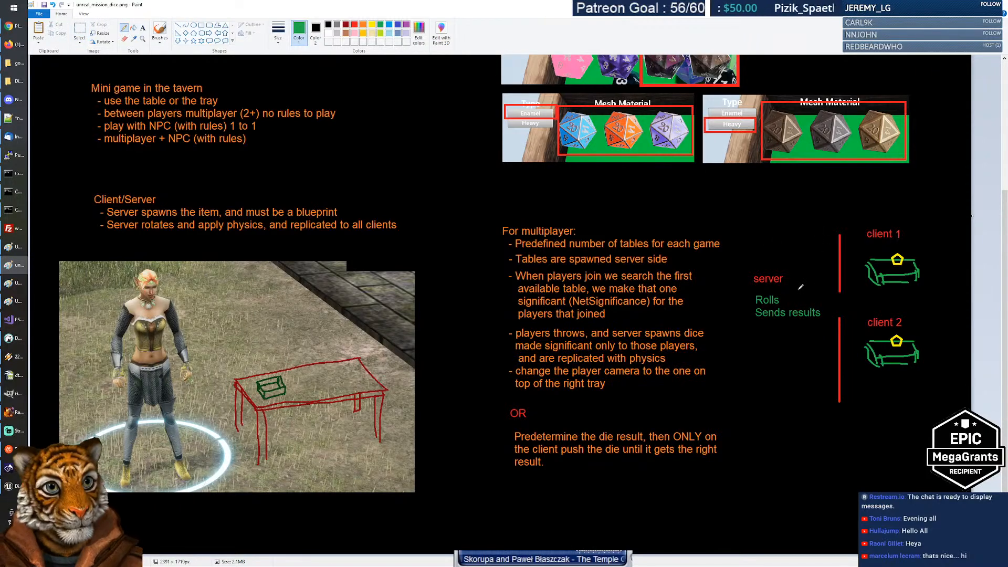
drag(797, 290, 853, 259)
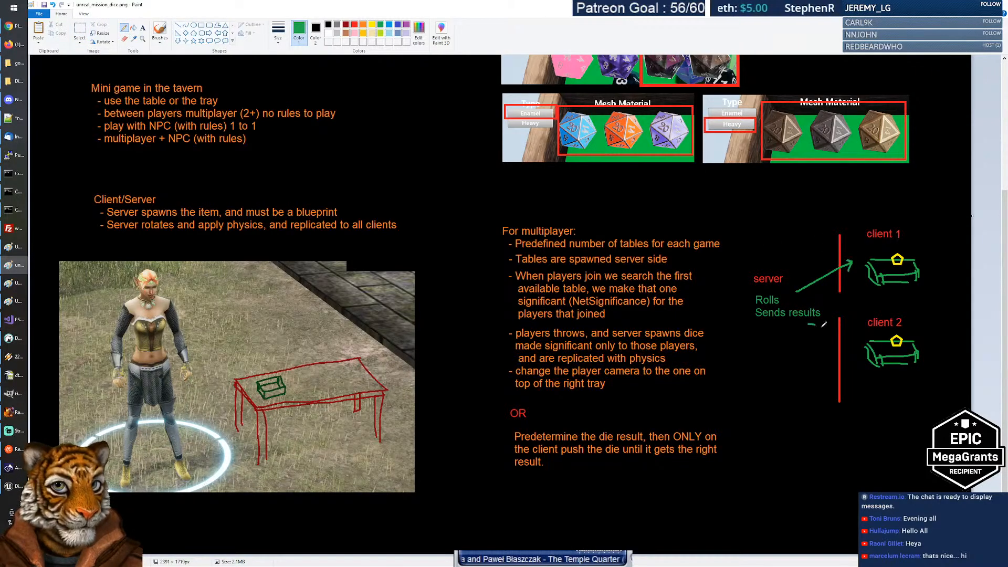
drag(824, 324, 853, 341)
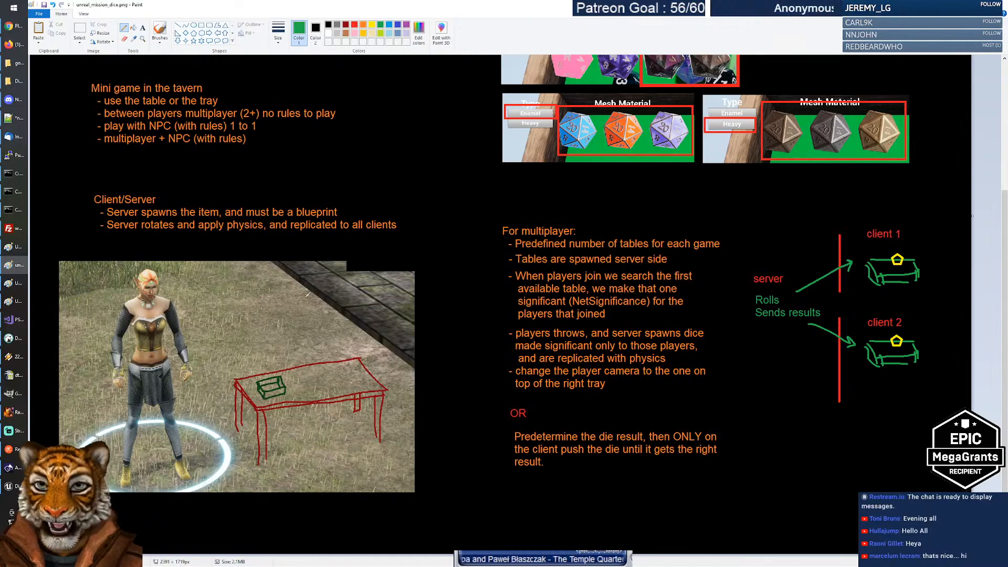
Switch to Unreal Editor, play the CupTest level, spawn the D6 dice in the cup, shake it and throw the dice.
key(alt+Tab)
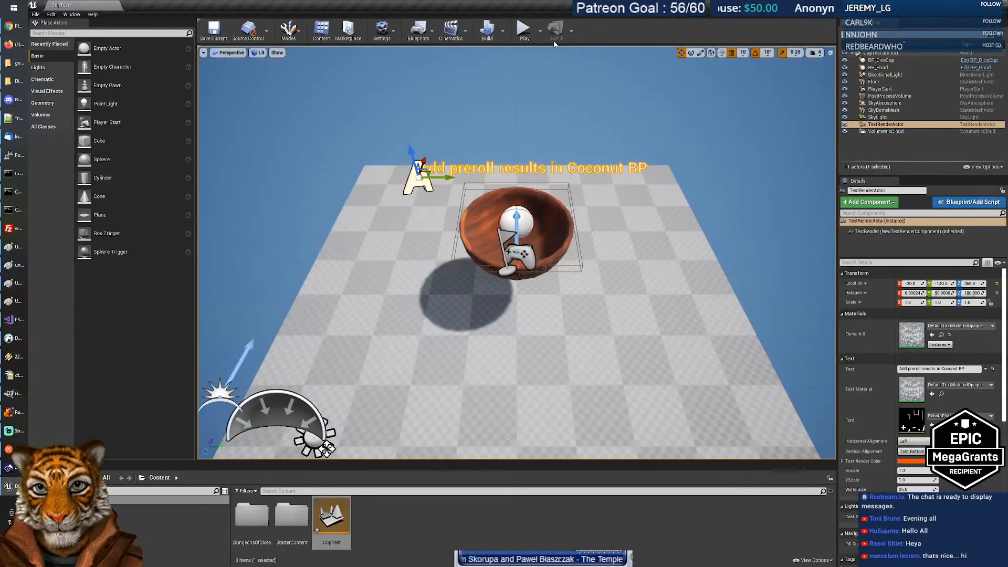
click(523, 30)
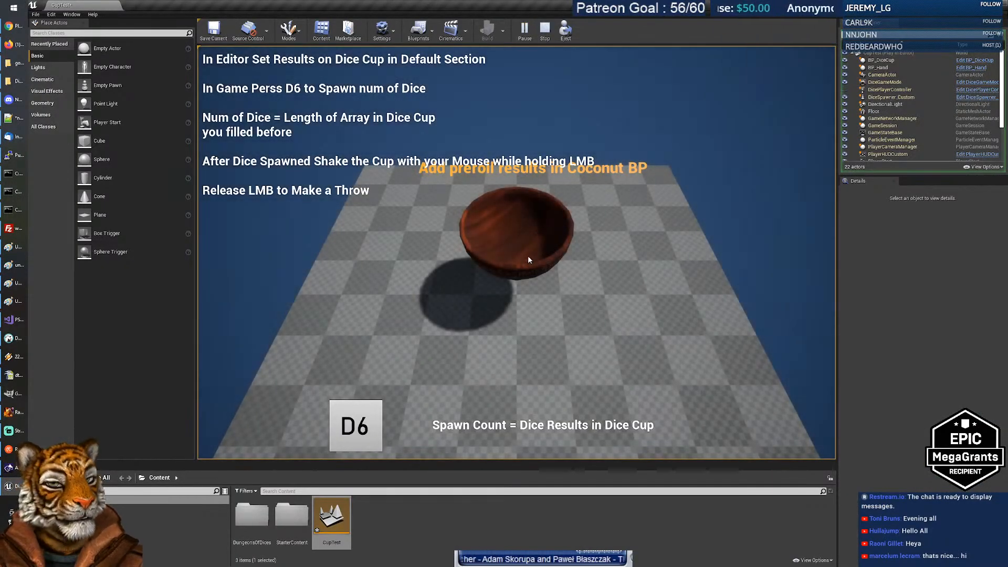
click(356, 424)
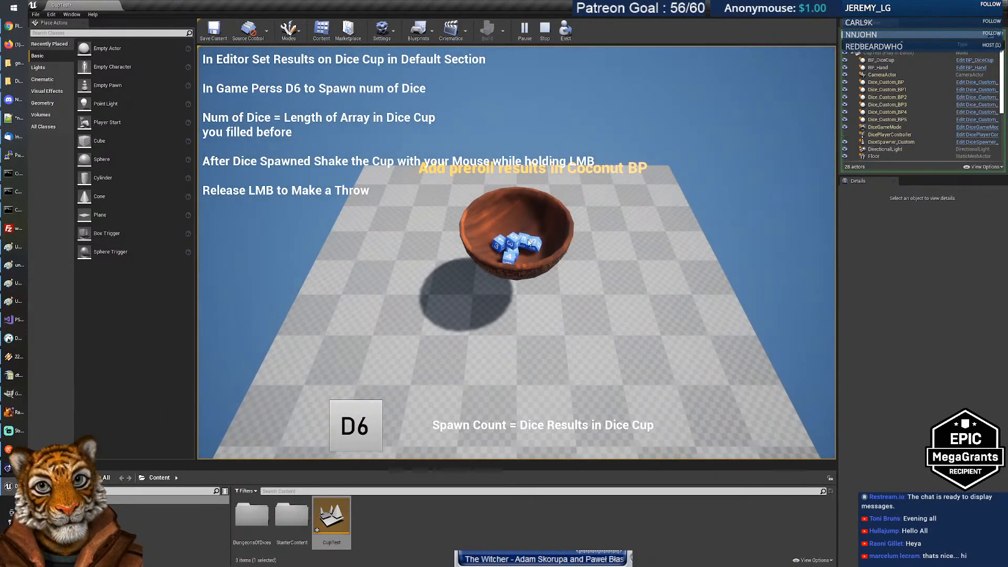
drag(494, 221, 546, 228)
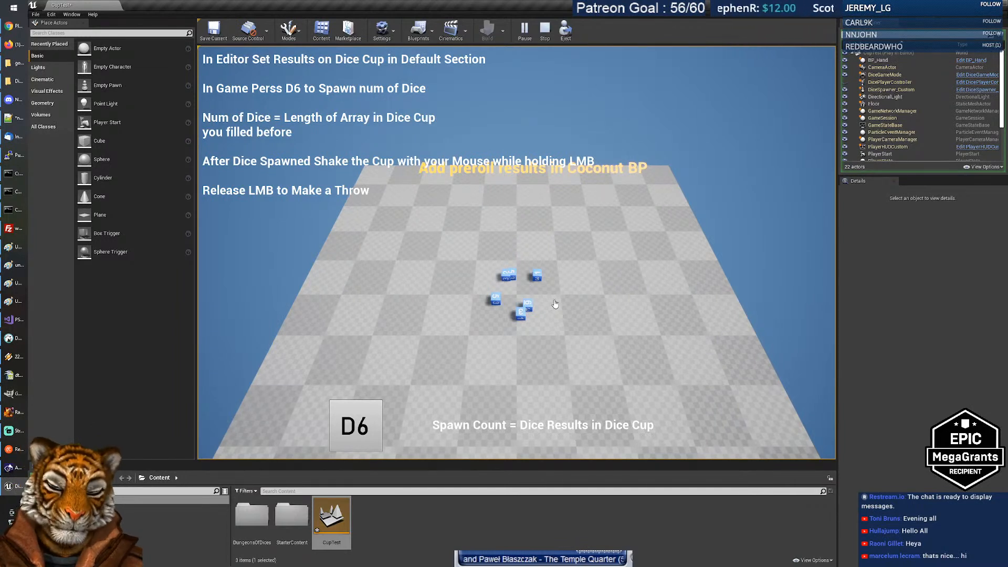
Switch back to the Paint drawing and underline the multiplayer note "Tables are spawned server side" with a green freehand line.
key(alt+Tab)
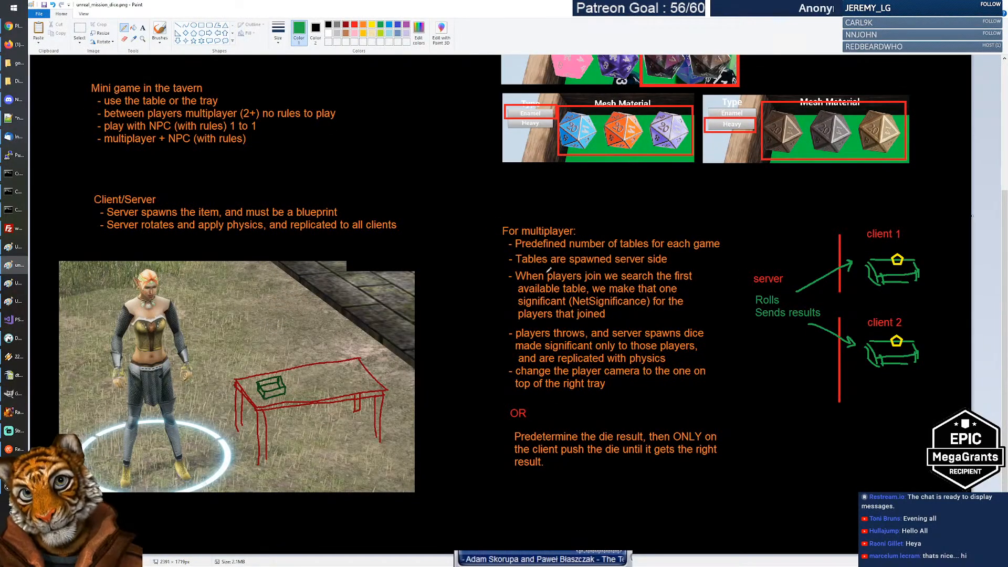
drag(499, 265, 696, 271)
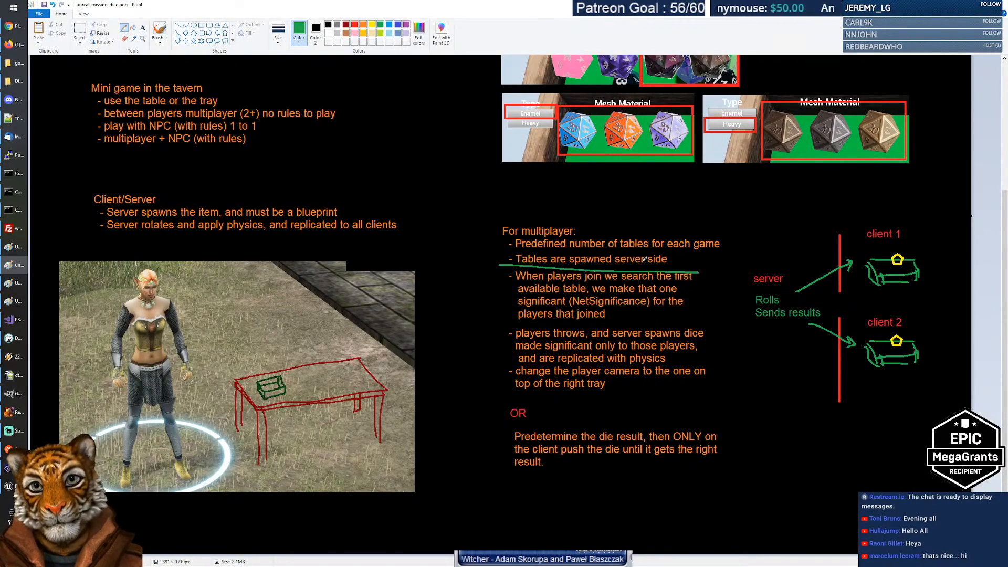
Undo the green underline and delete all the notes below the "For multiplayer:" heading, including the "OR" alternative.
key(ctrl+z)
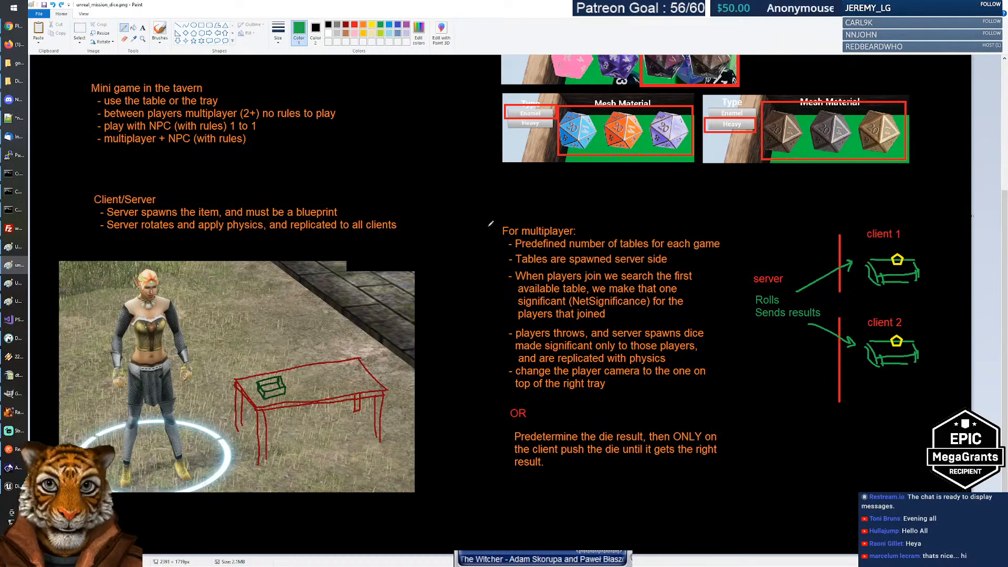
click(79, 29)
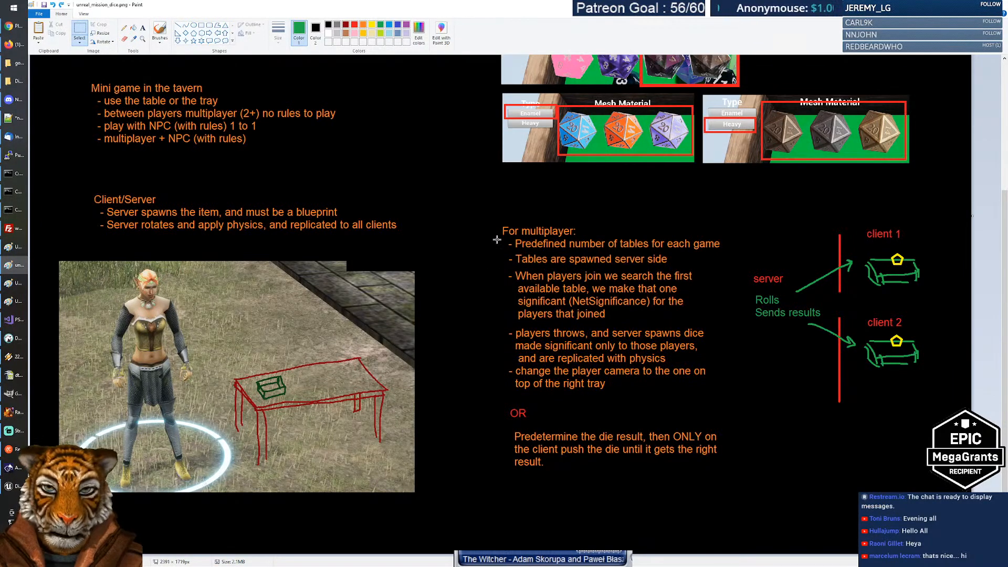
drag(497, 237, 731, 479)
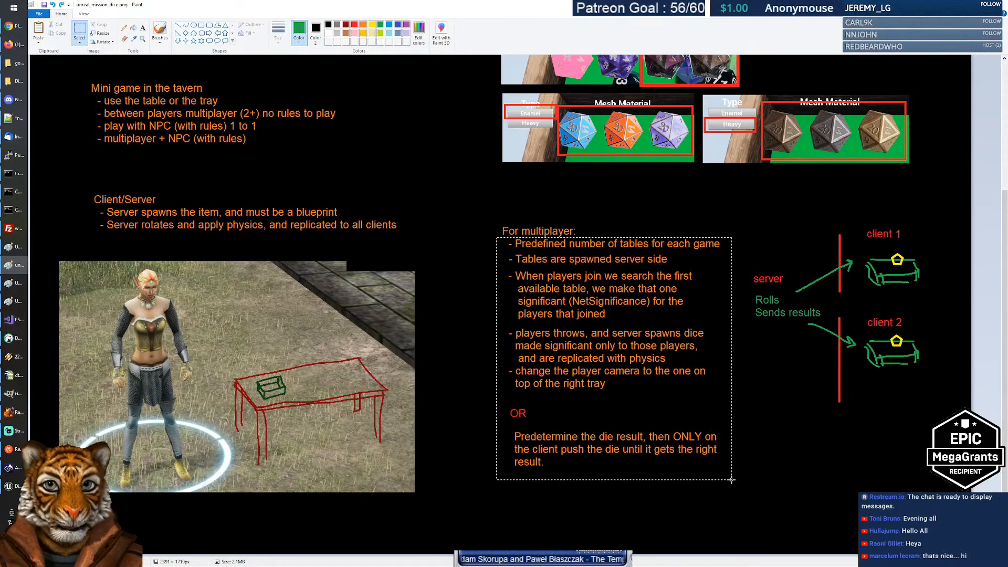
key(Delete)
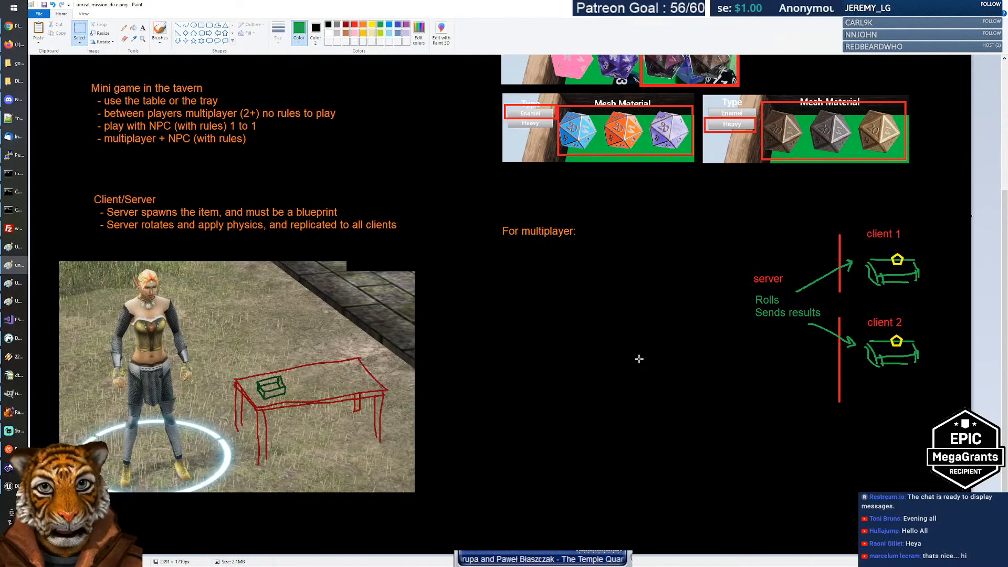
Start an orange text note with "Server" below the "For multiplayer:" heading and enlarge its text box to nearly reach the server diagram.
click(143, 28)
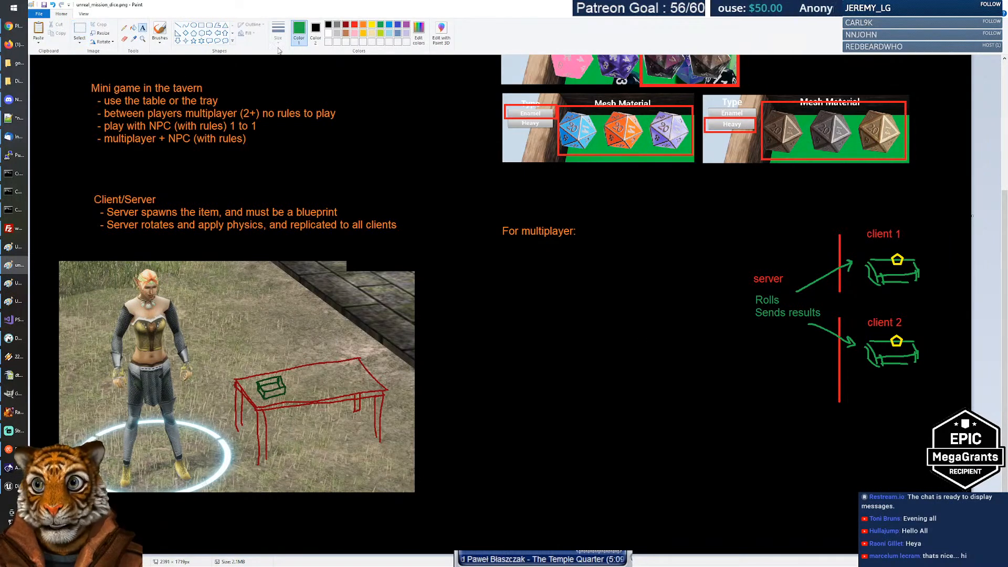
click(363, 25)
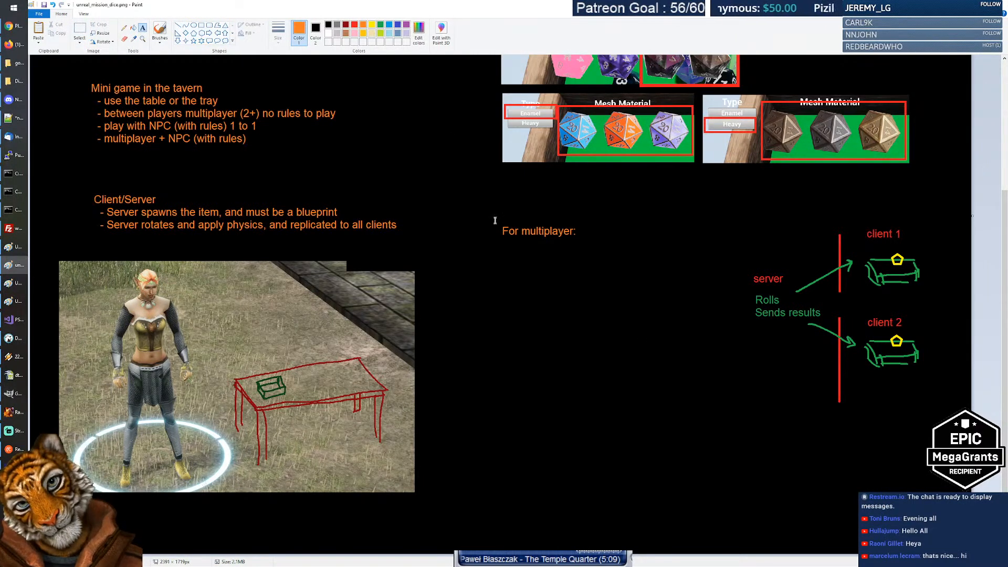
click(504, 255)
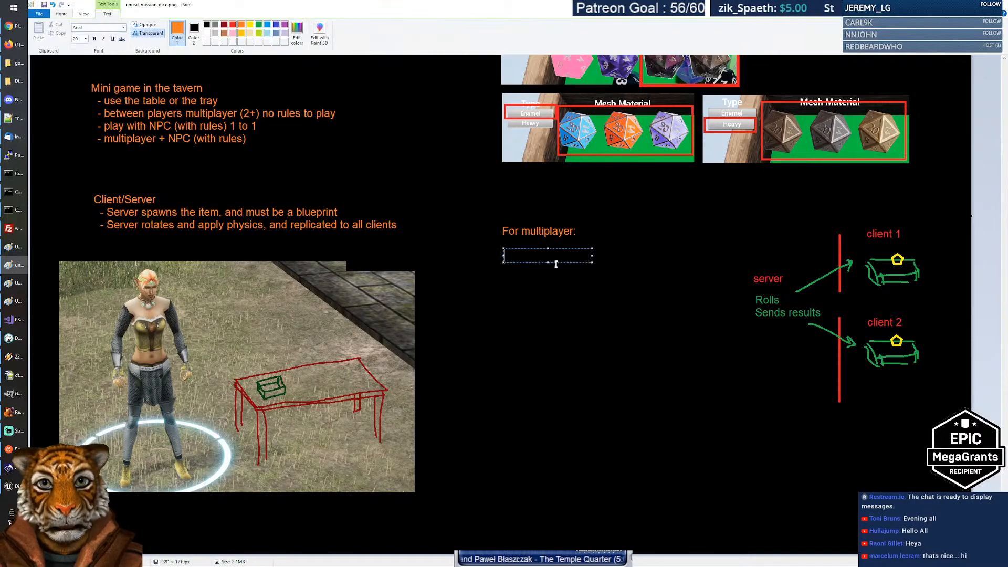
text(Server)
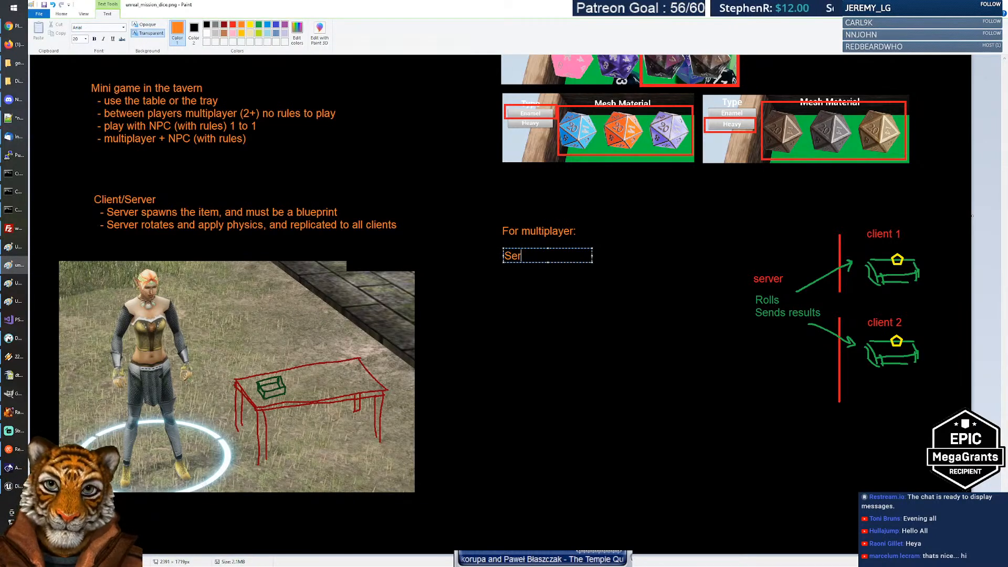
key(shift+Left)
key(shift+Left)
key(shift+Left)
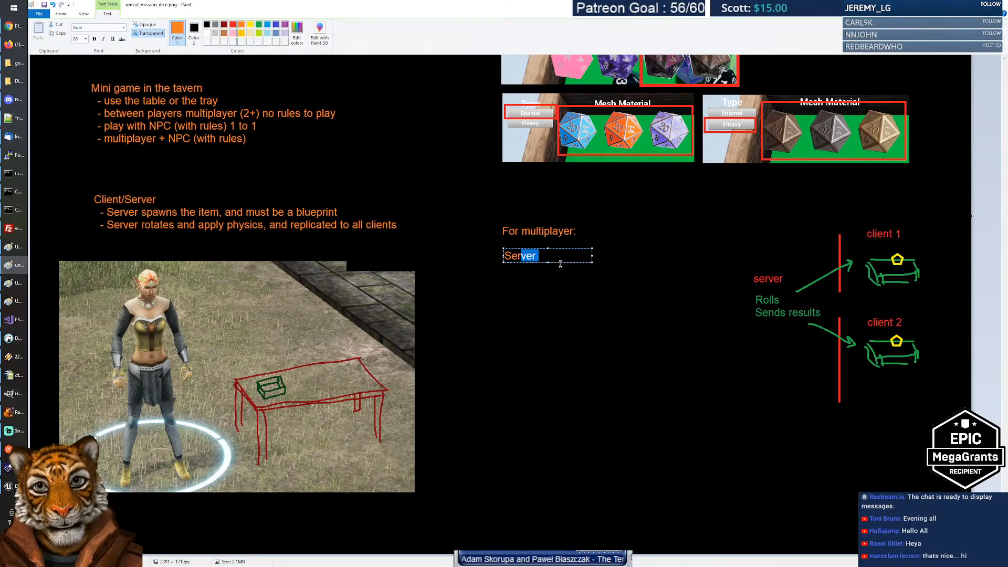
key(Right)
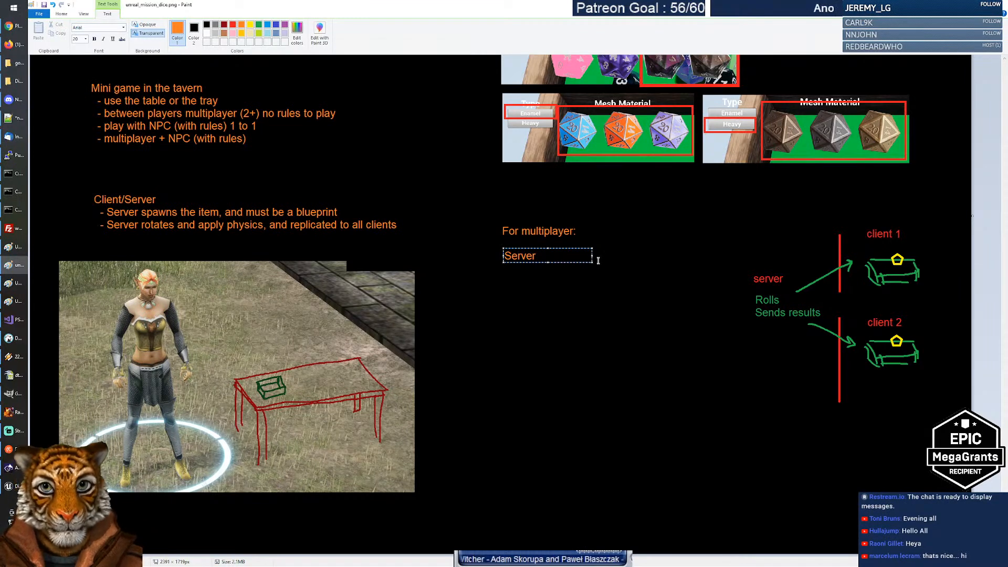
drag(592, 261, 731, 284)
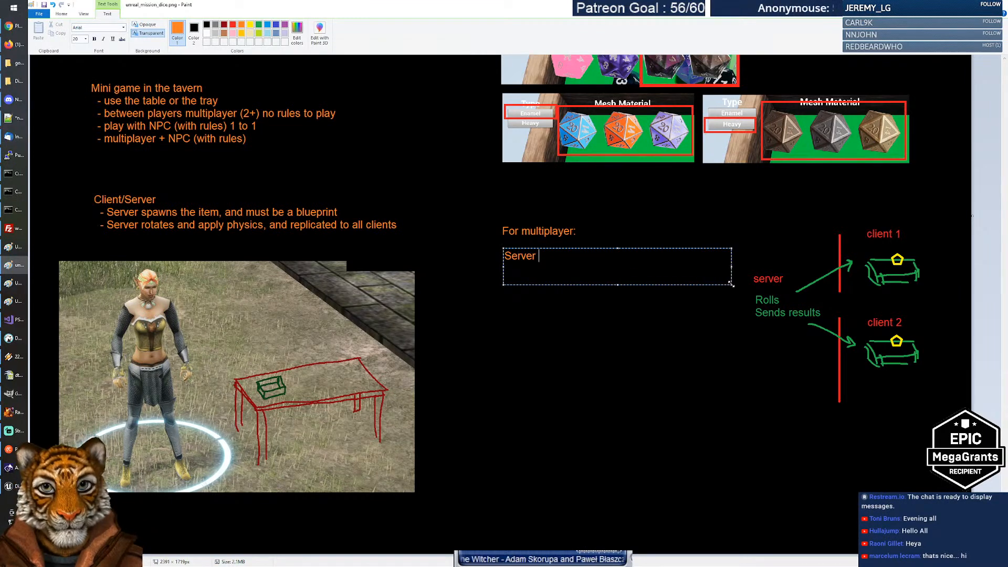